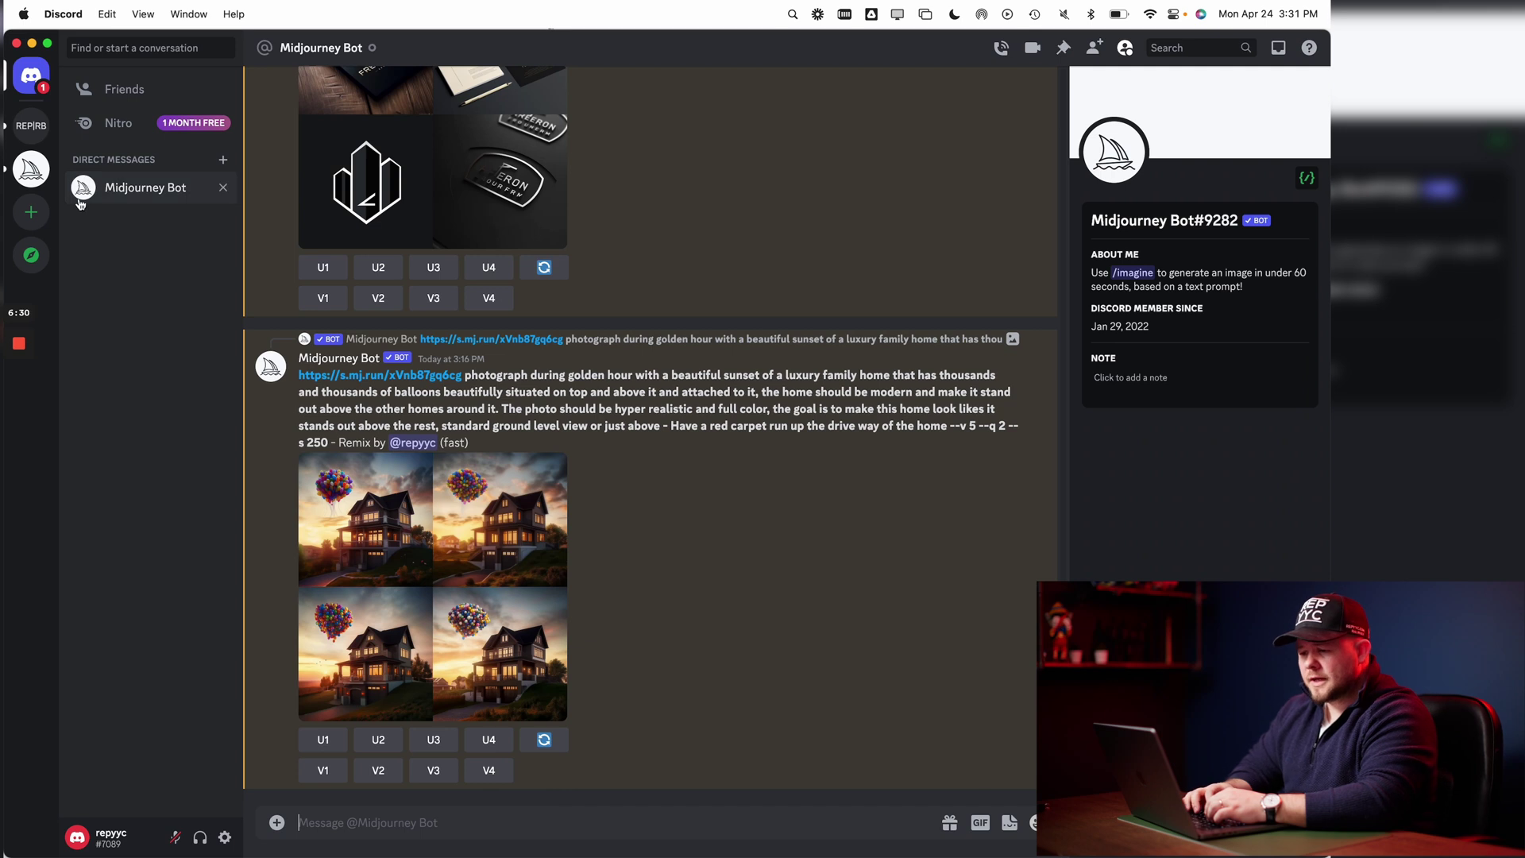
- Open the Midjourney server's announcements channel and scroll through its messages
{"action": "left_click", "coordinate": [32, 168]}
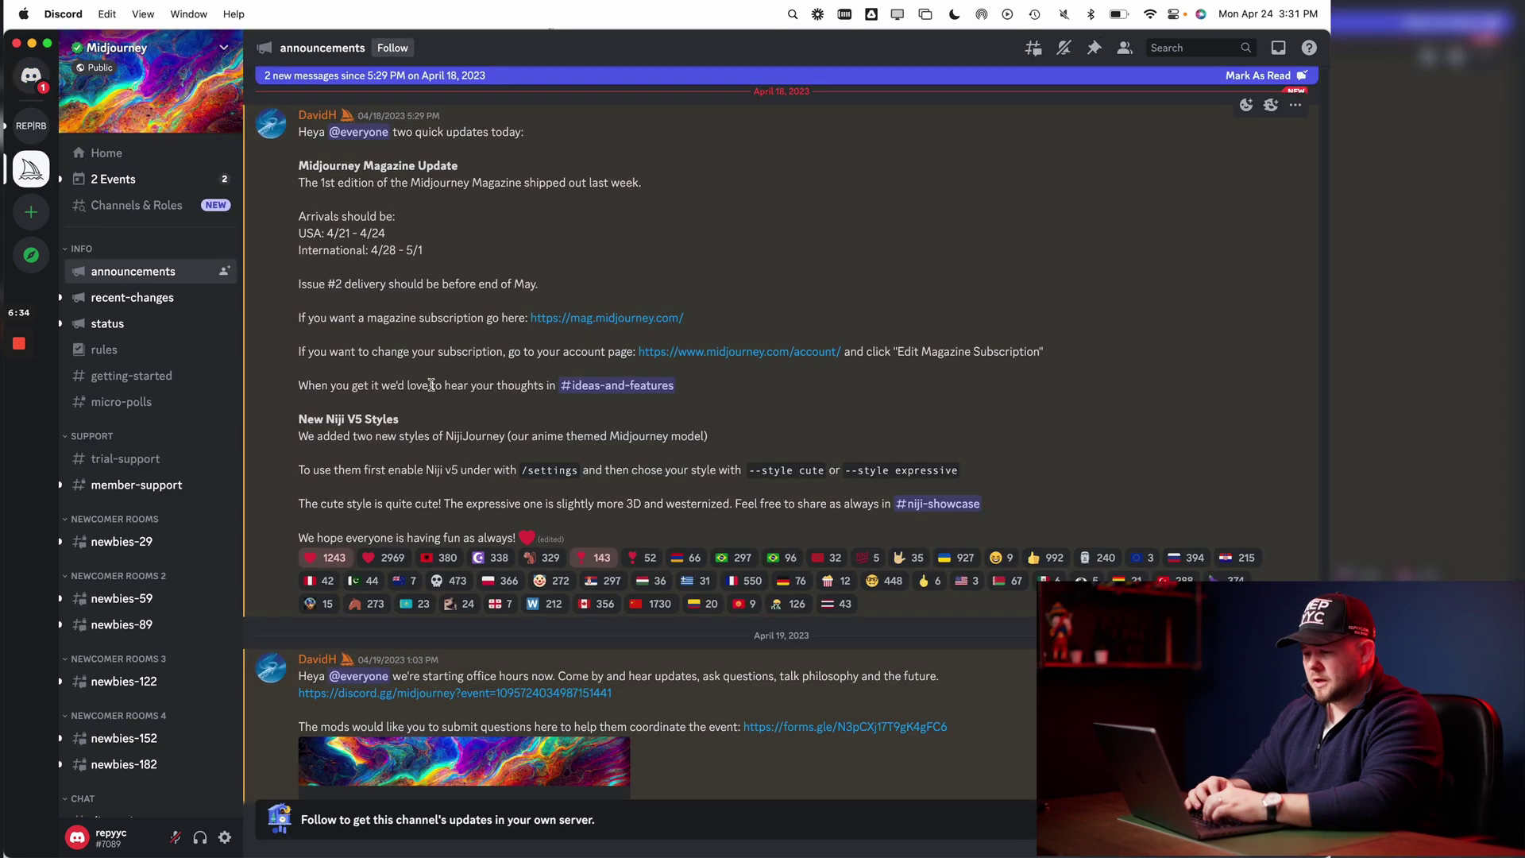
{"action": "scroll", "coordinate": [155, 359], "scroll_direction": "down", "scroll_amount": 4}
{"action": "scroll", "coordinate": [119, 364], "scroll_direction": "up", "scroll_amount": 4}
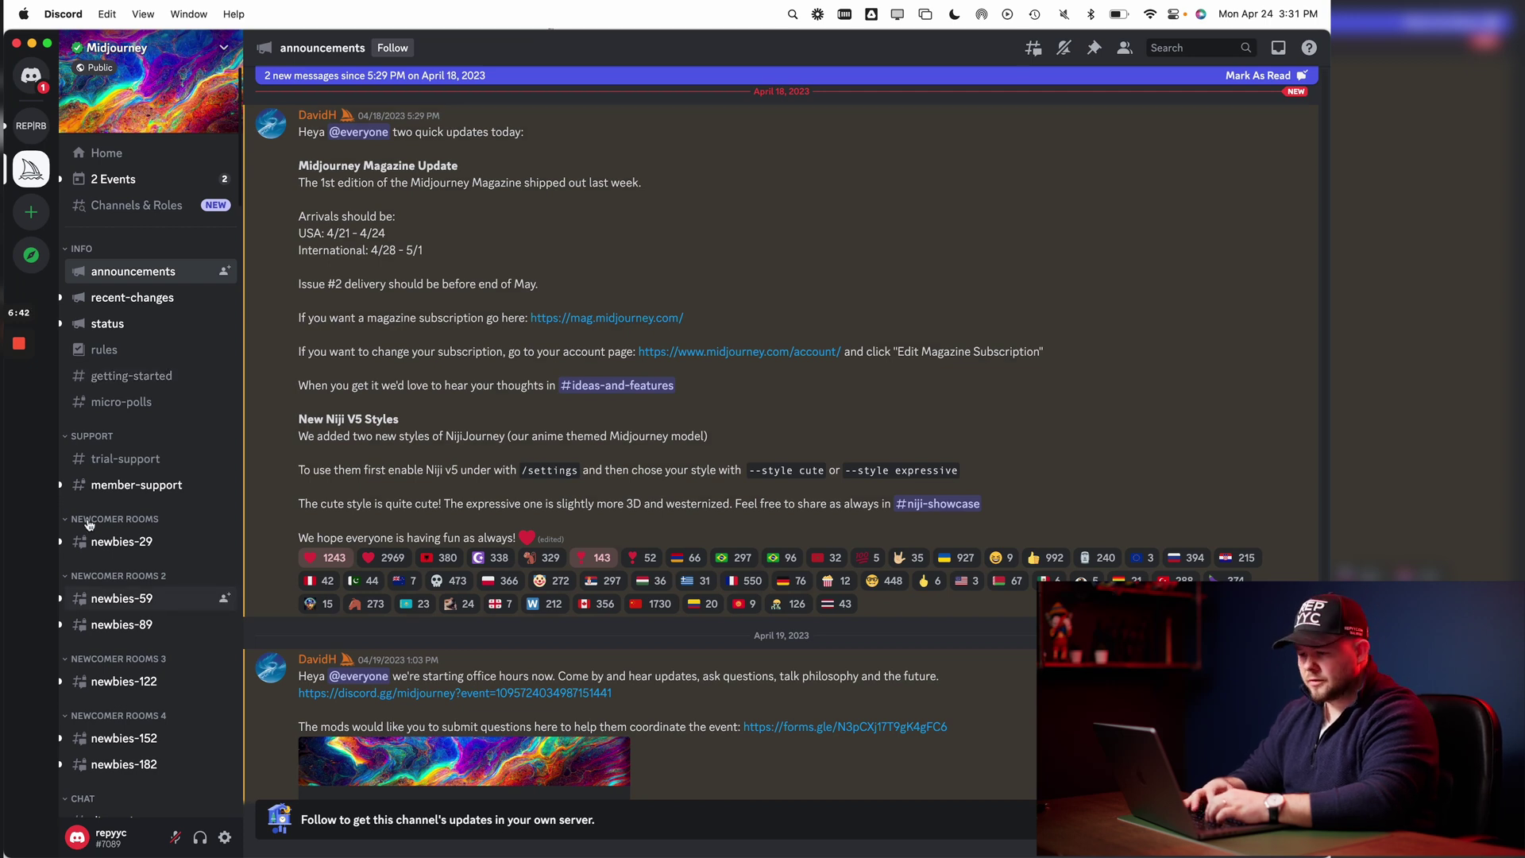
{"action": "scroll", "coordinate": [119, 429], "scroll_direction": "down", "scroll_amount": 4}
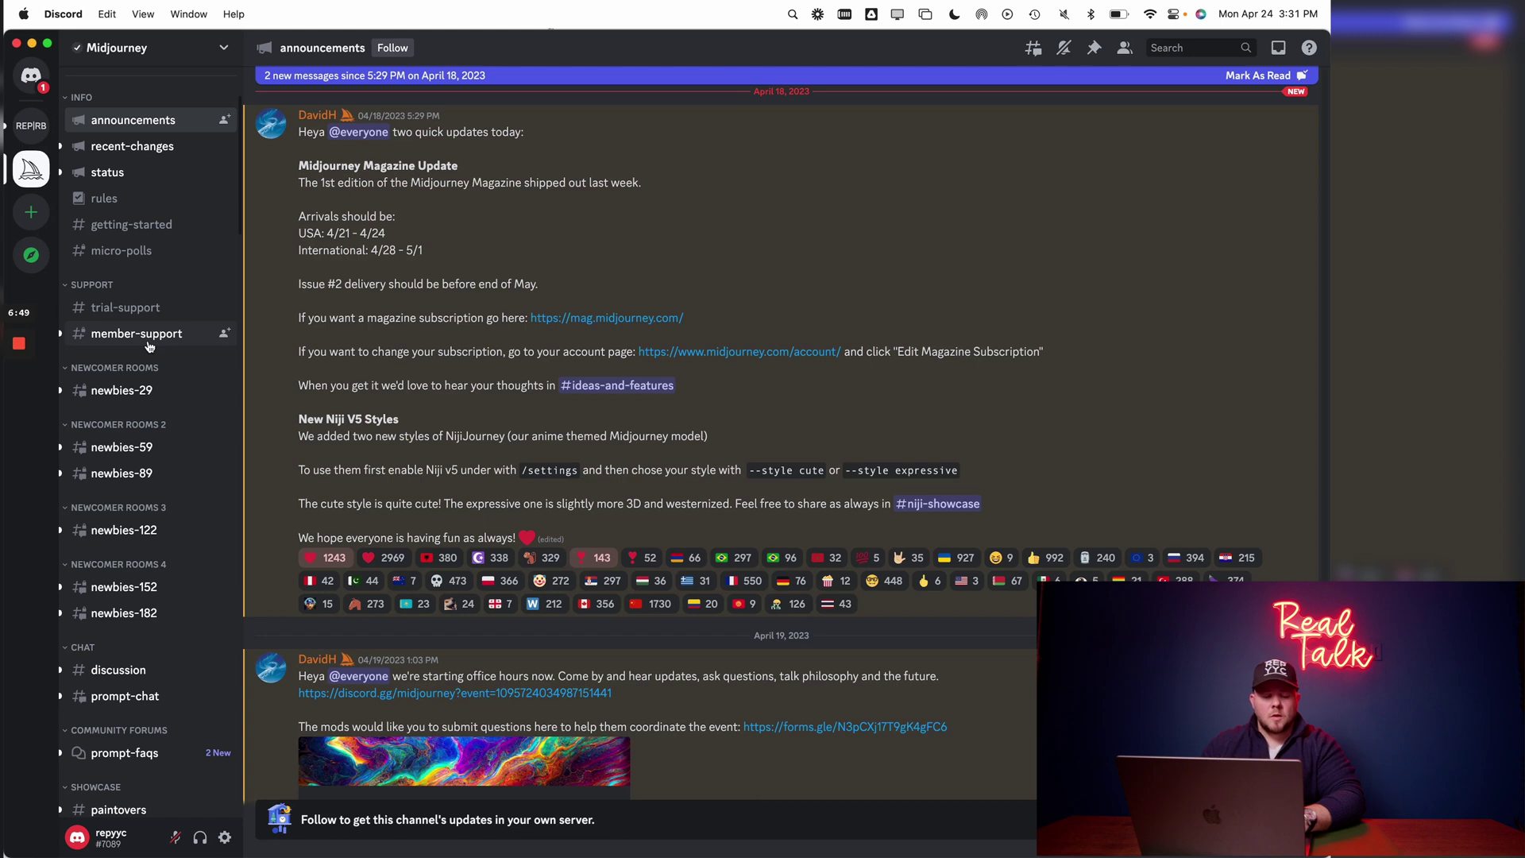
{"action": "scroll", "coordinate": [147, 346], "scroll_direction": "down", "scroll_amount": 3}
- Switch to newbies-59 and scroll up through other users' image grids and prompts
{"action": "left_click", "coordinate": [141, 342]}
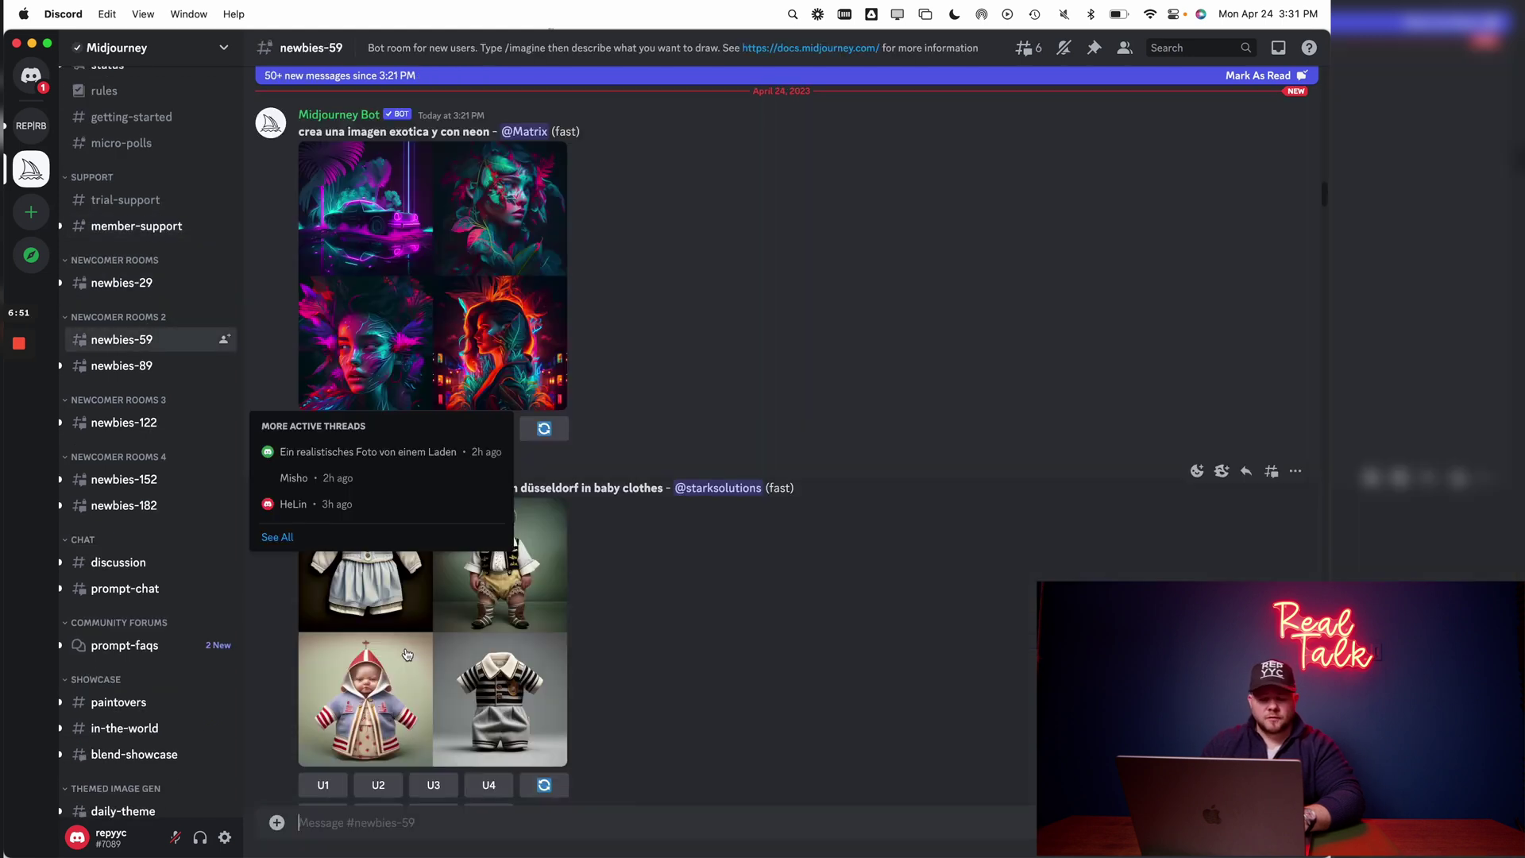
{"action": "scroll", "coordinate": [407, 654], "scroll_direction": "up", "scroll_amount": 15}
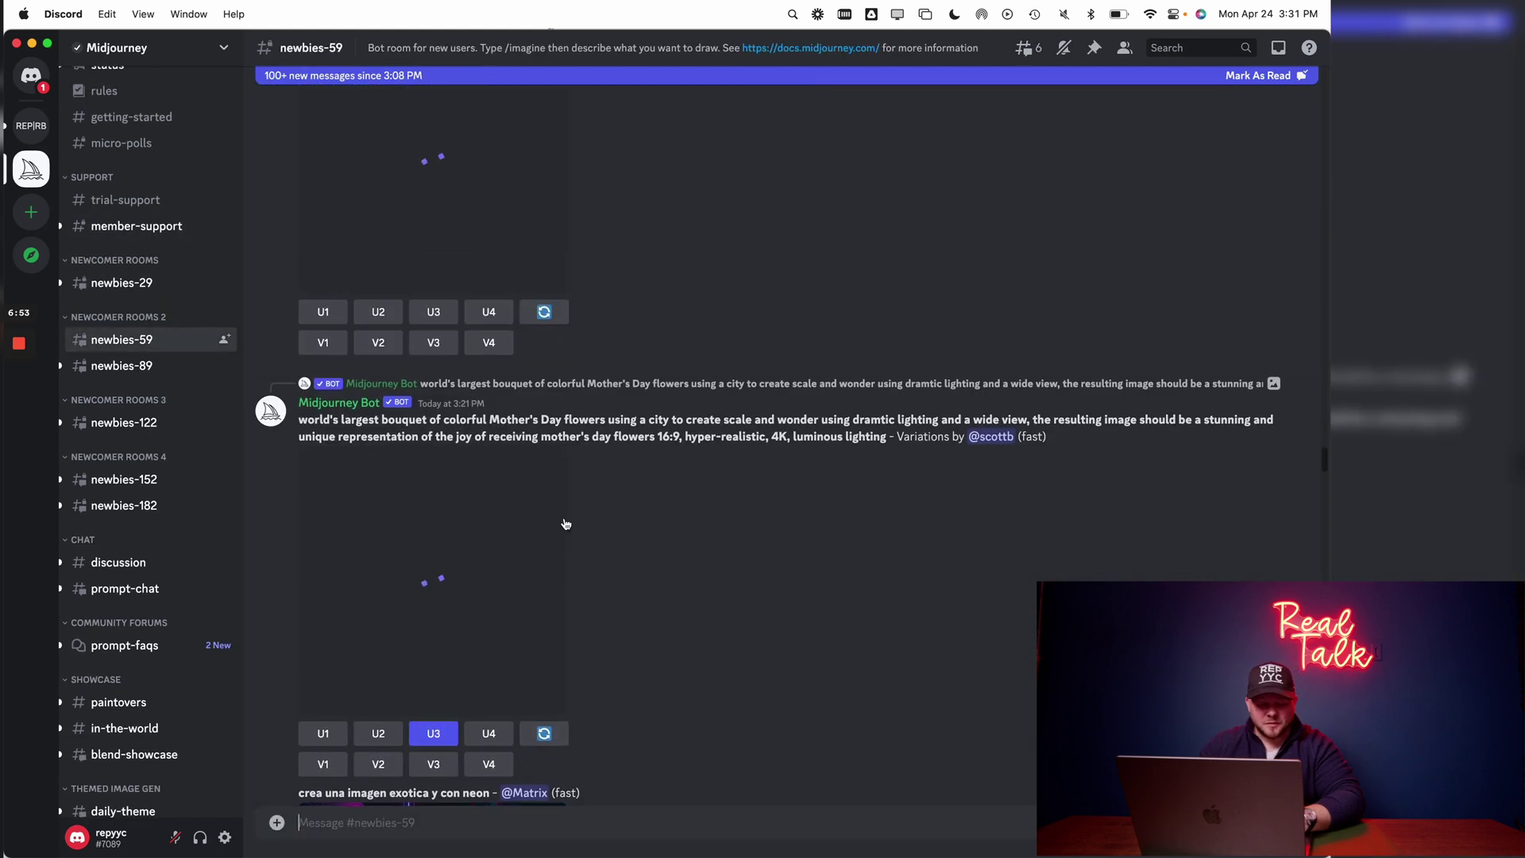
{"action": "scroll", "coordinate": [567, 523], "scroll_direction": "up", "scroll_amount": 10}
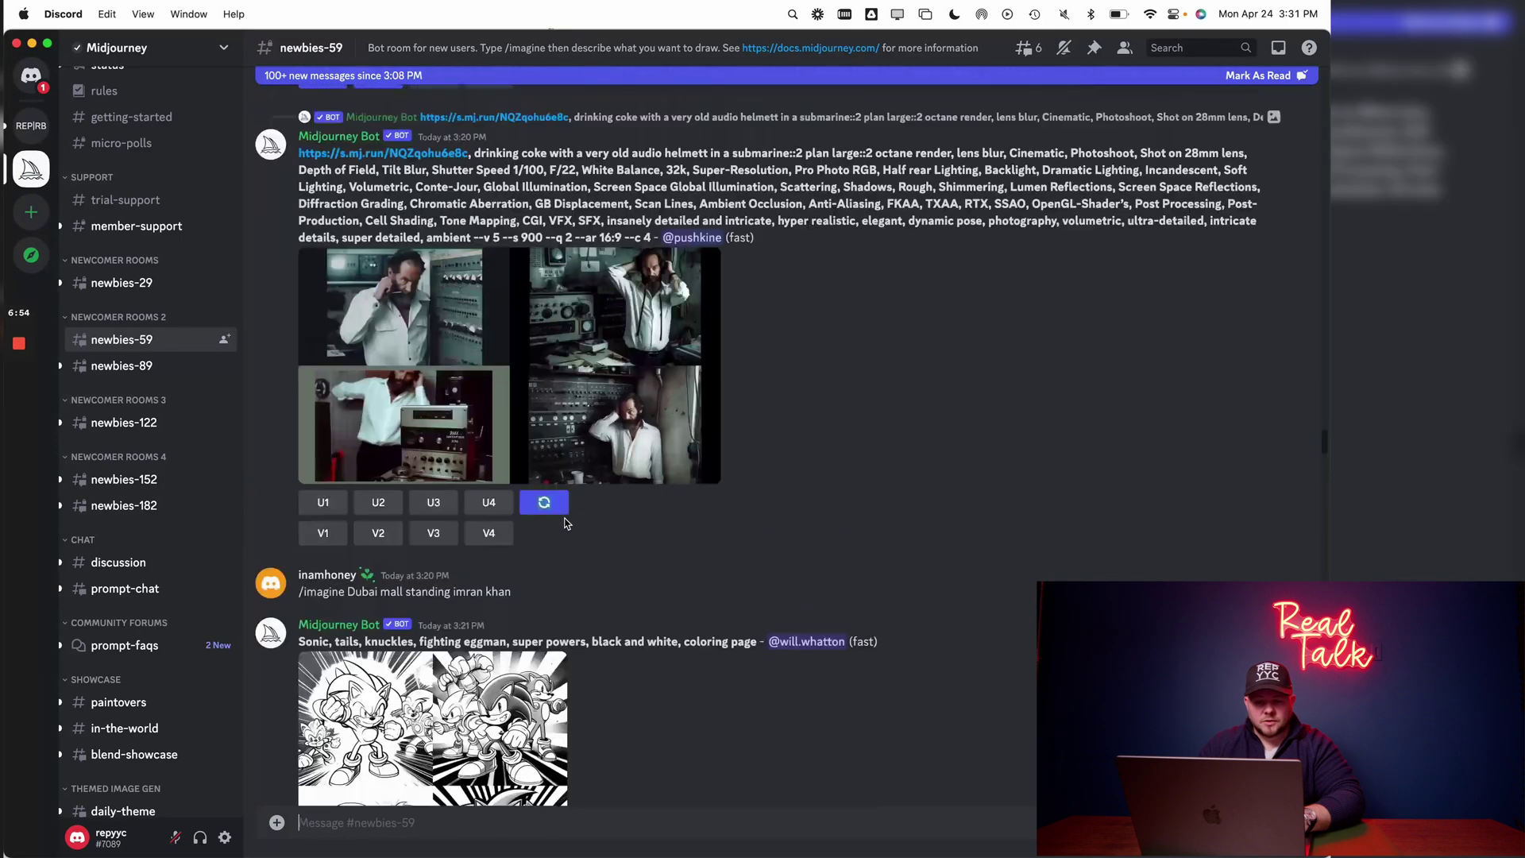
{"action": "scroll", "coordinate": [565, 522], "scroll_direction": "up", "scroll_amount": 10}
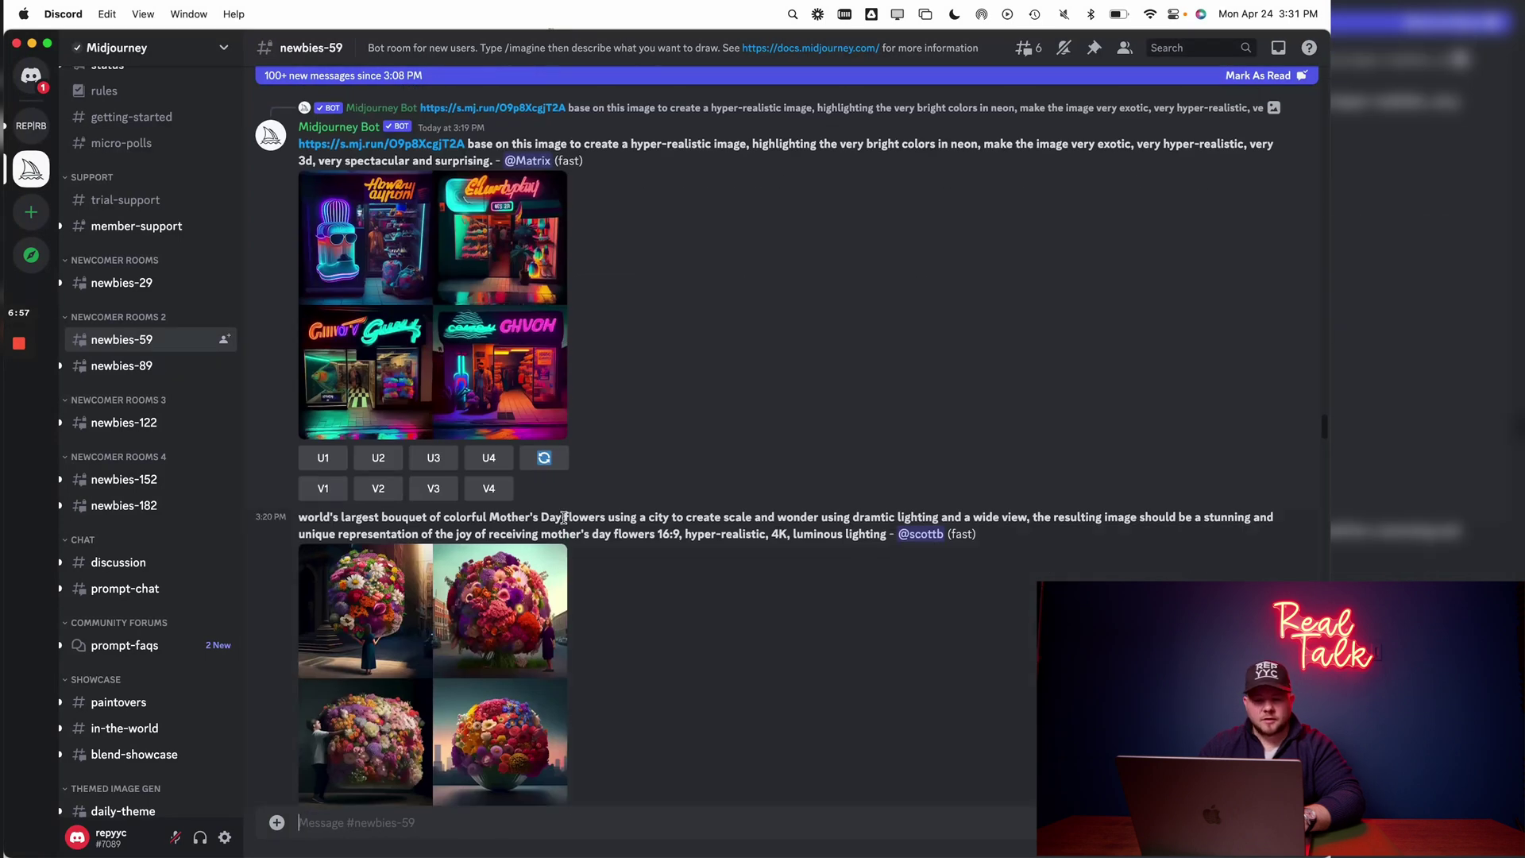
{"action": "scroll", "coordinate": [564, 518], "scroll_direction": "up", "scroll_amount": 8}
{"action": "scroll", "coordinate": [565, 522], "scroll_direction": "up", "scroll_amount": 5}
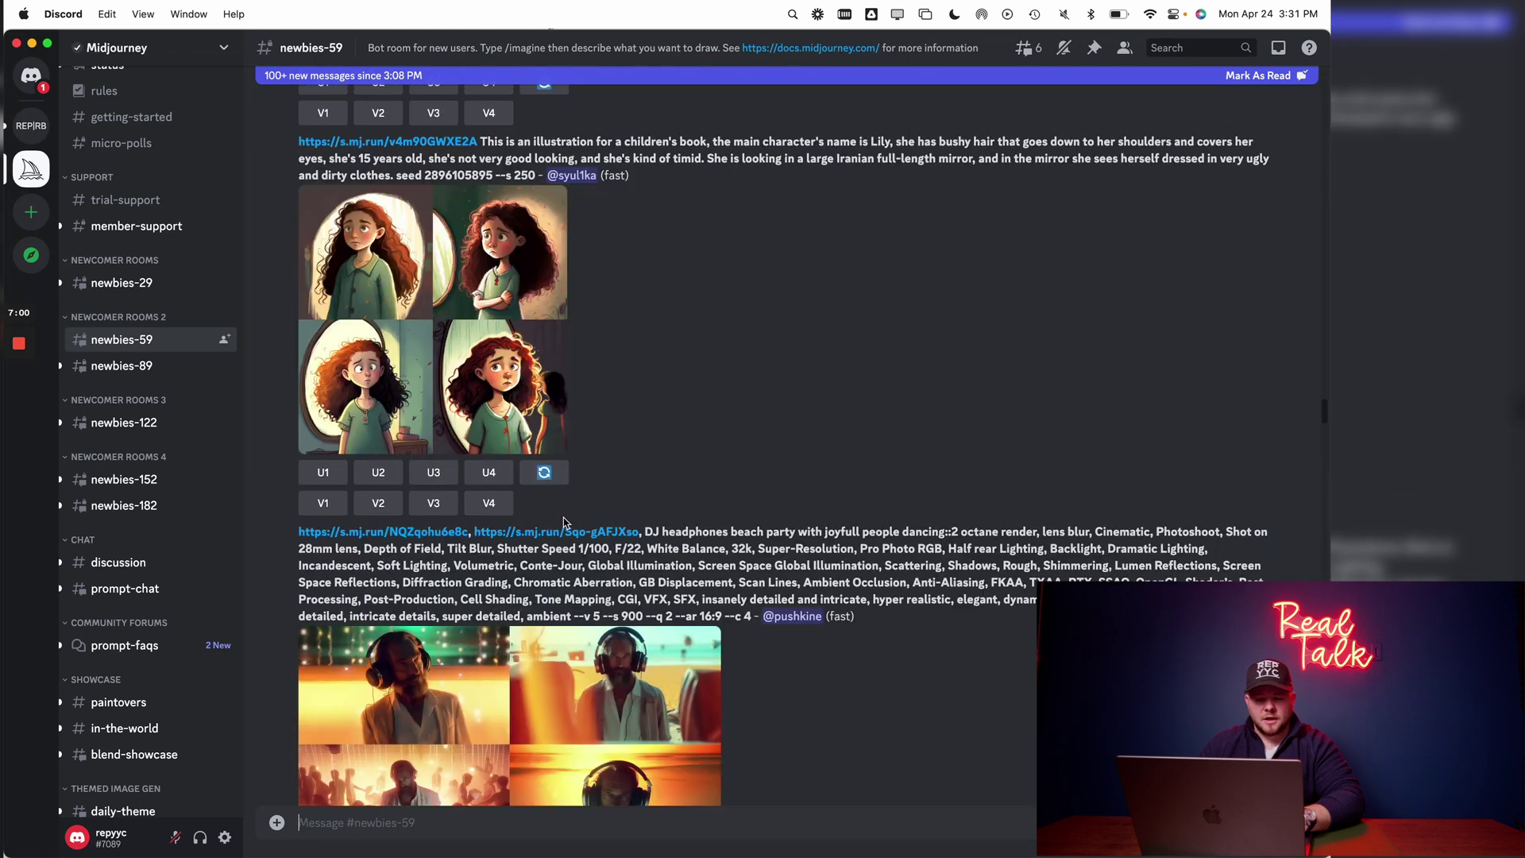
{"action": "scroll", "coordinate": [565, 522], "scroll_direction": "up", "scroll_amount": 10}
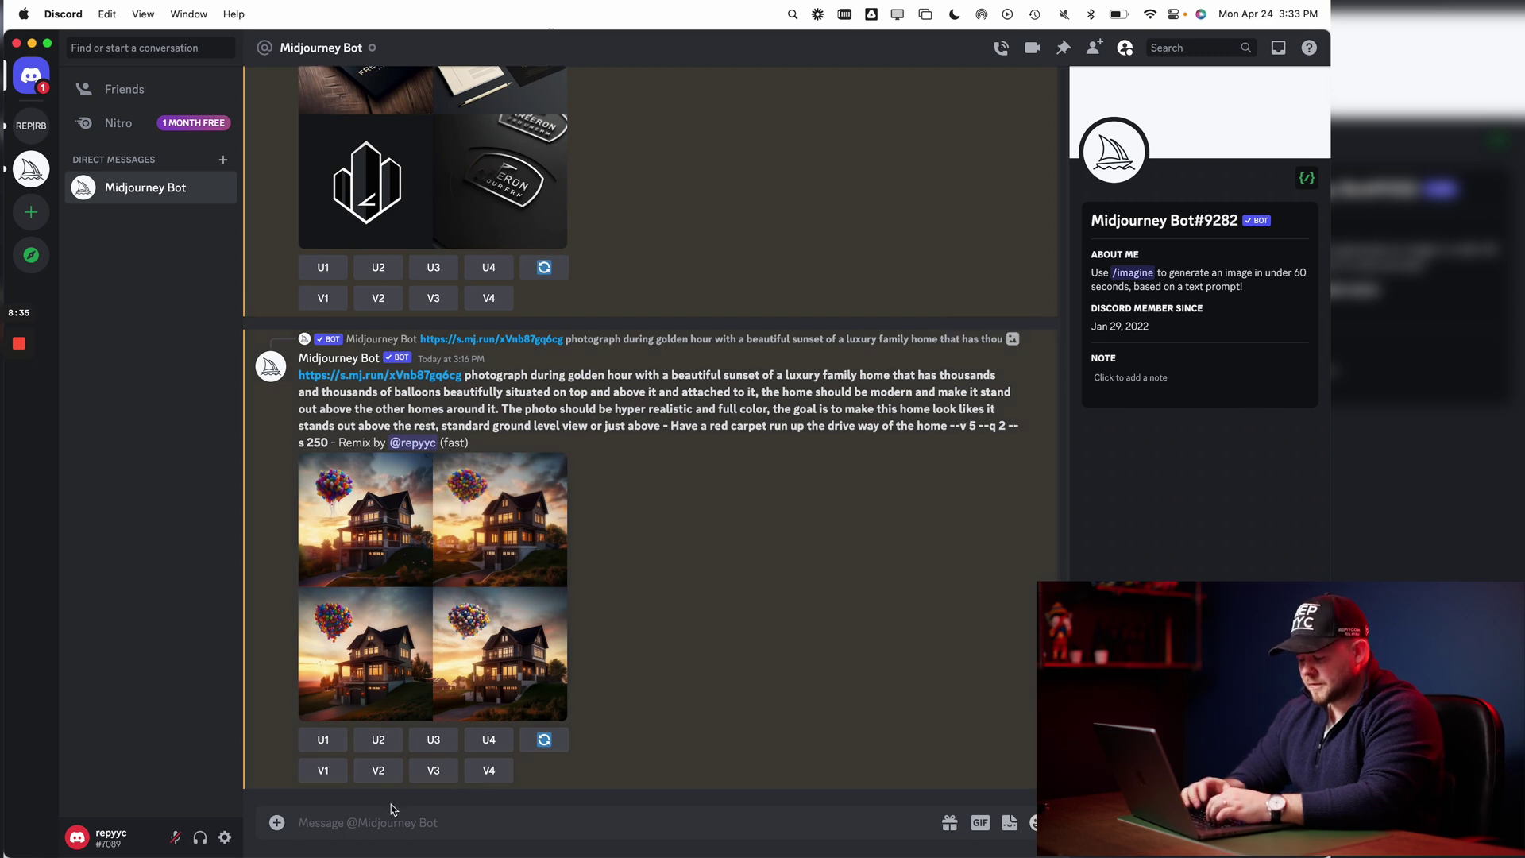
- Retype /imagine and select the command so an empty prompt field is ready
{"action": "type", "text": "/"}
{"action": "type", "text": "imagine"}
{"action": "key", "text": "BackSpace"}
{"action": "type", "text": "/"}
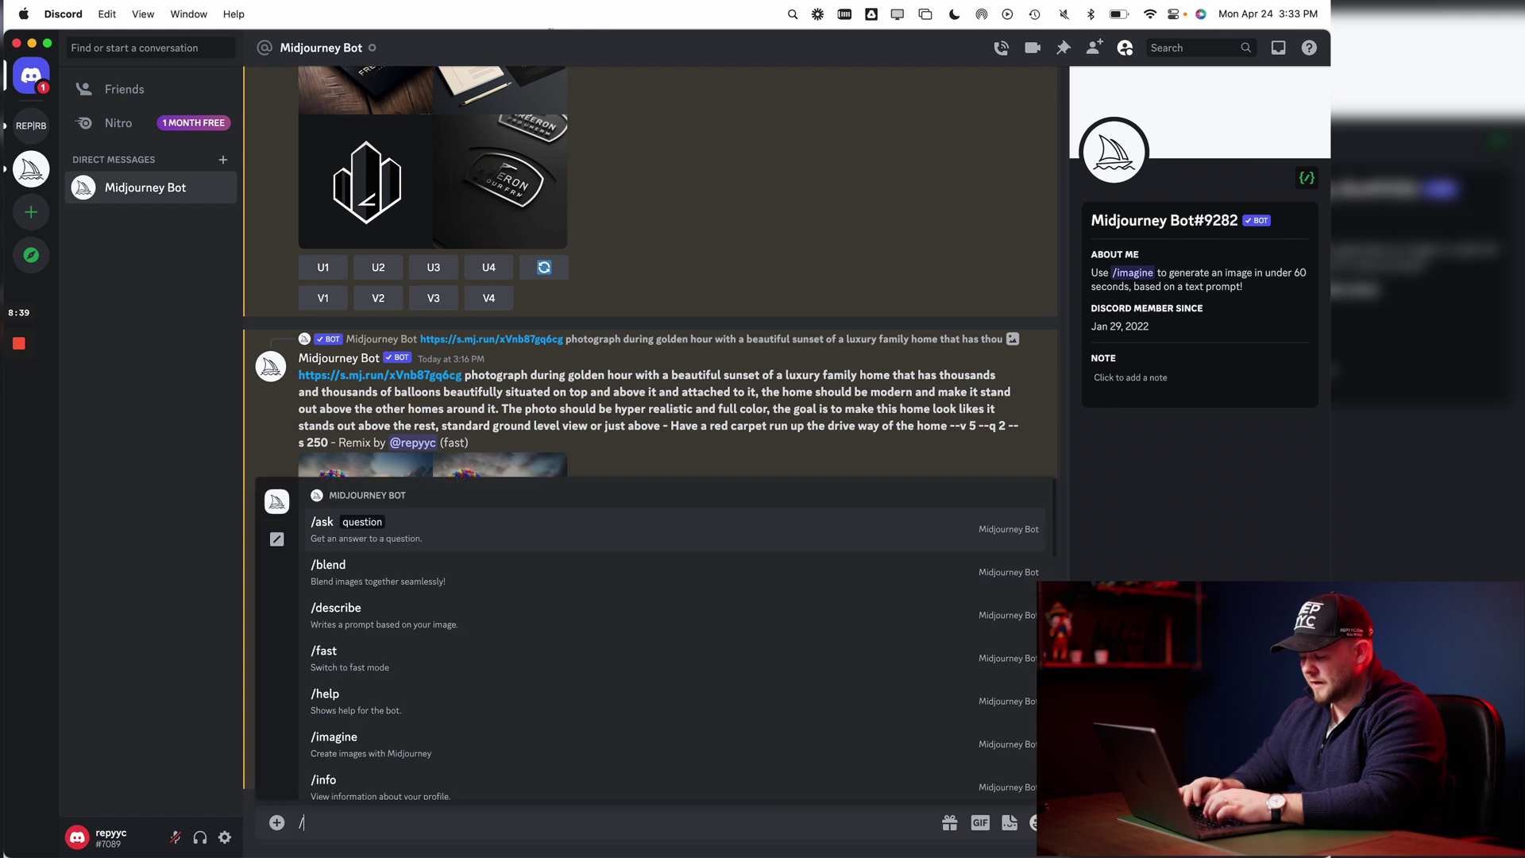
{"action": "type", "text": "imagine"}
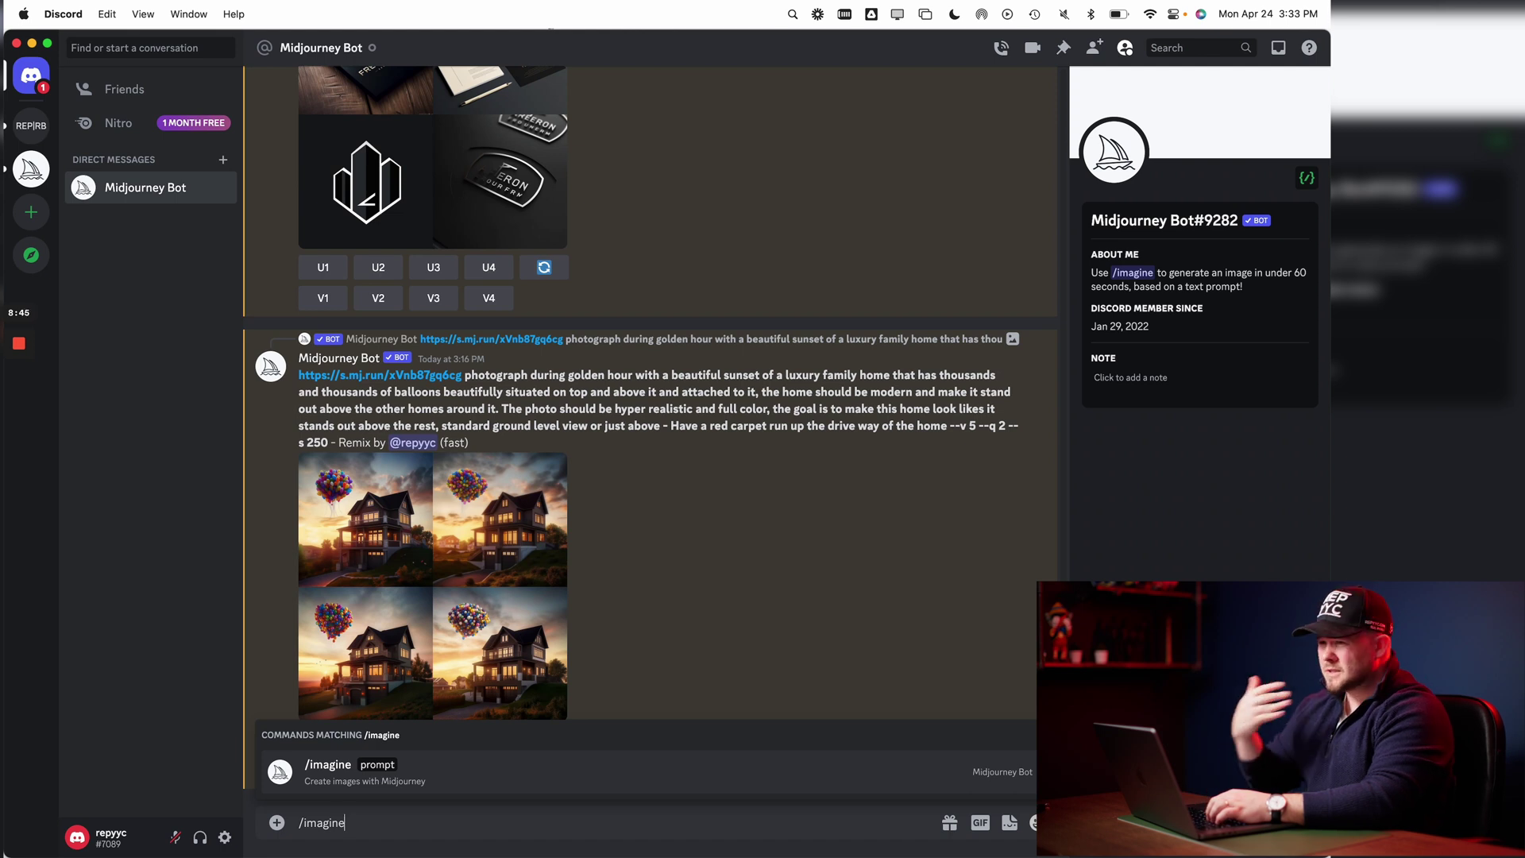
{"action": "key", "text": "Return"}
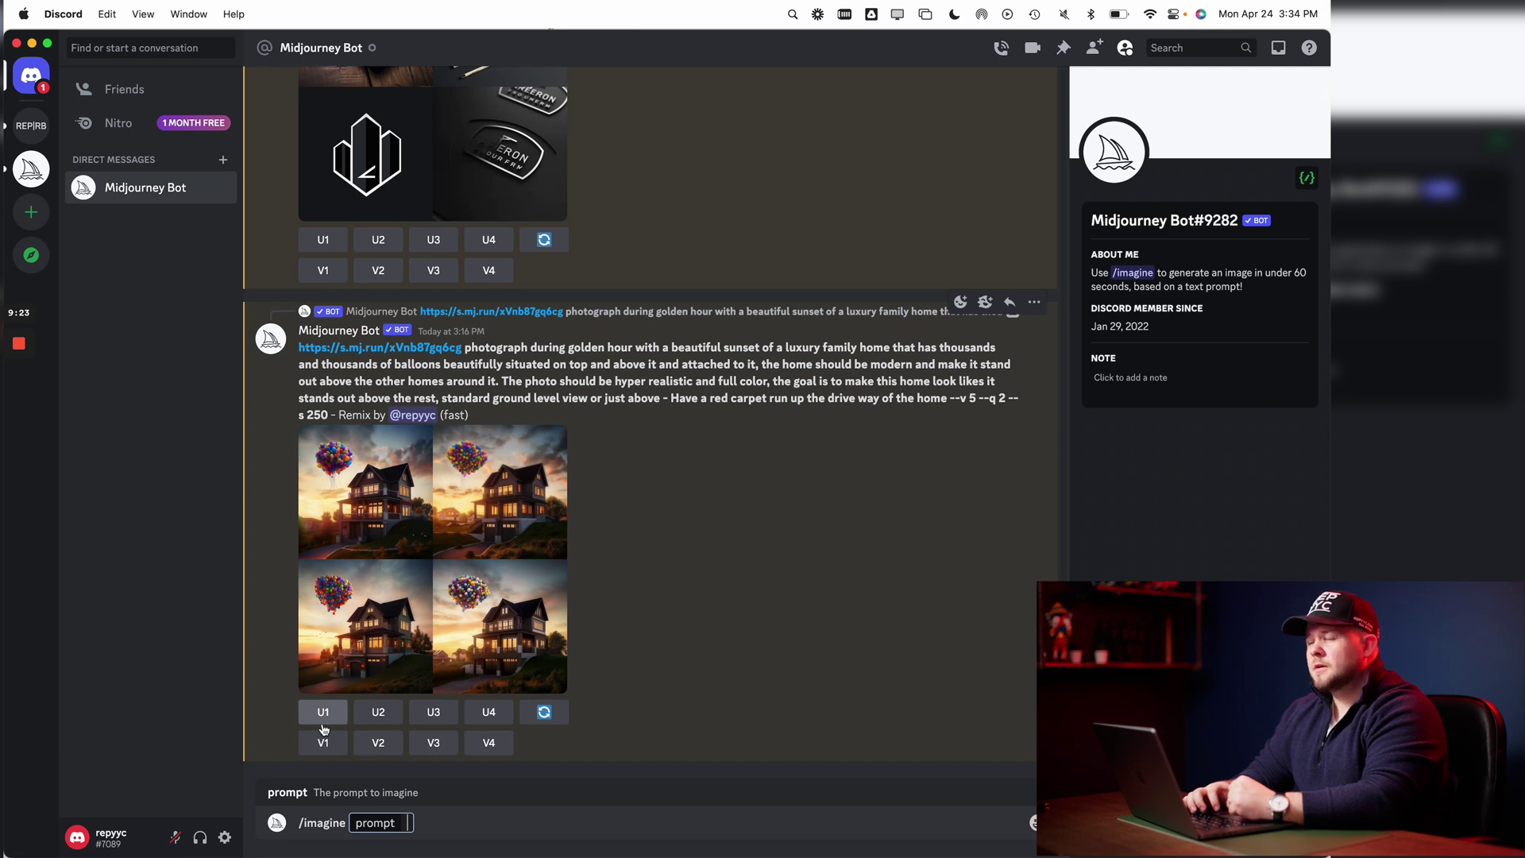
- Enlarge and close the balloon-house grid, then follow the s.mj.run link in its prompt
{"action": "left_click", "coordinate": [374, 622]}
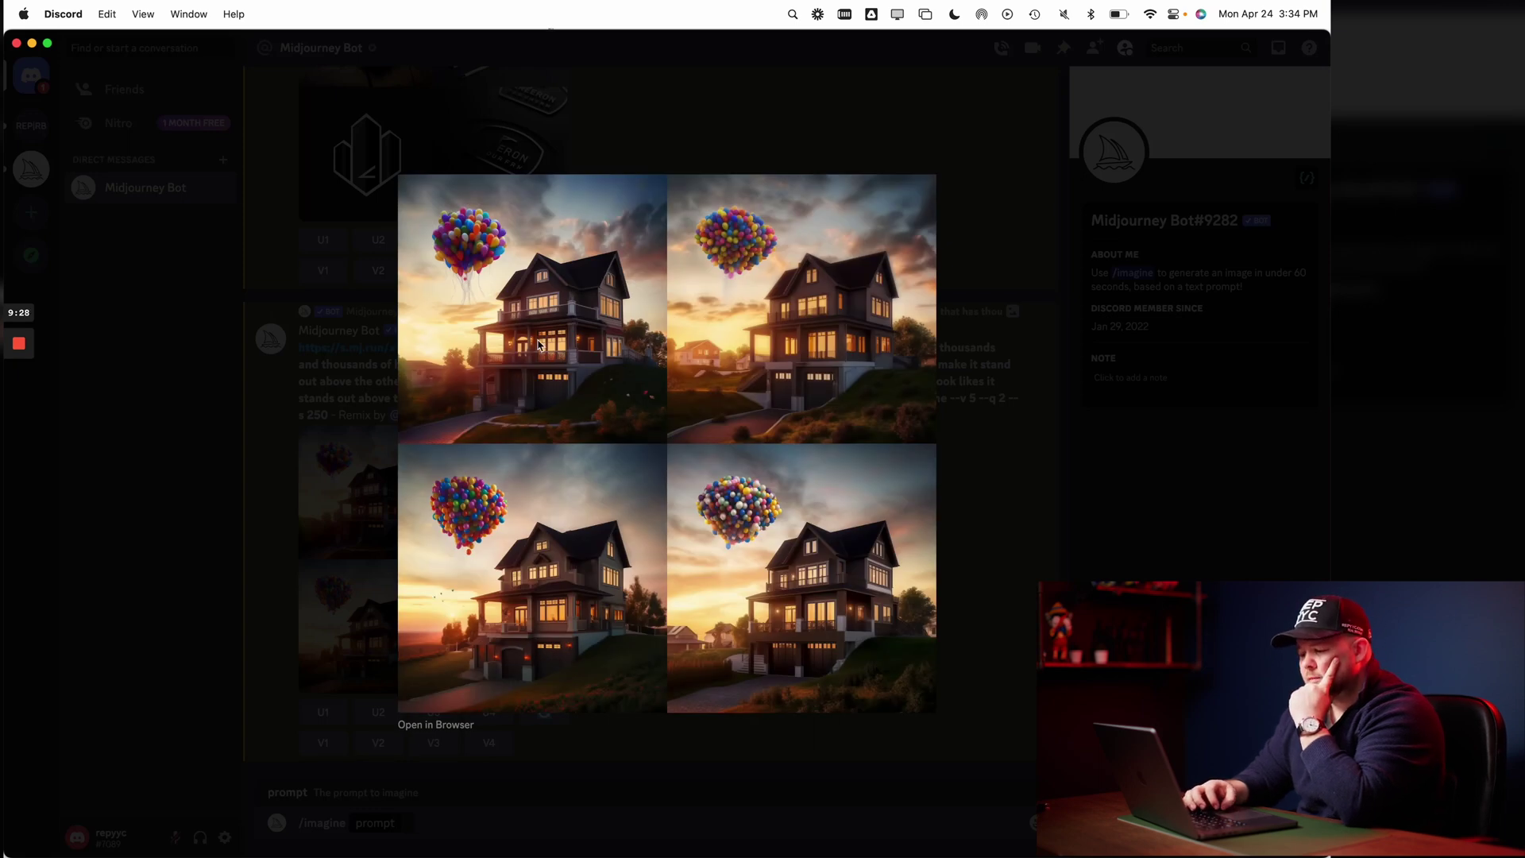
{"action": "left_click", "coordinate": [309, 513]}
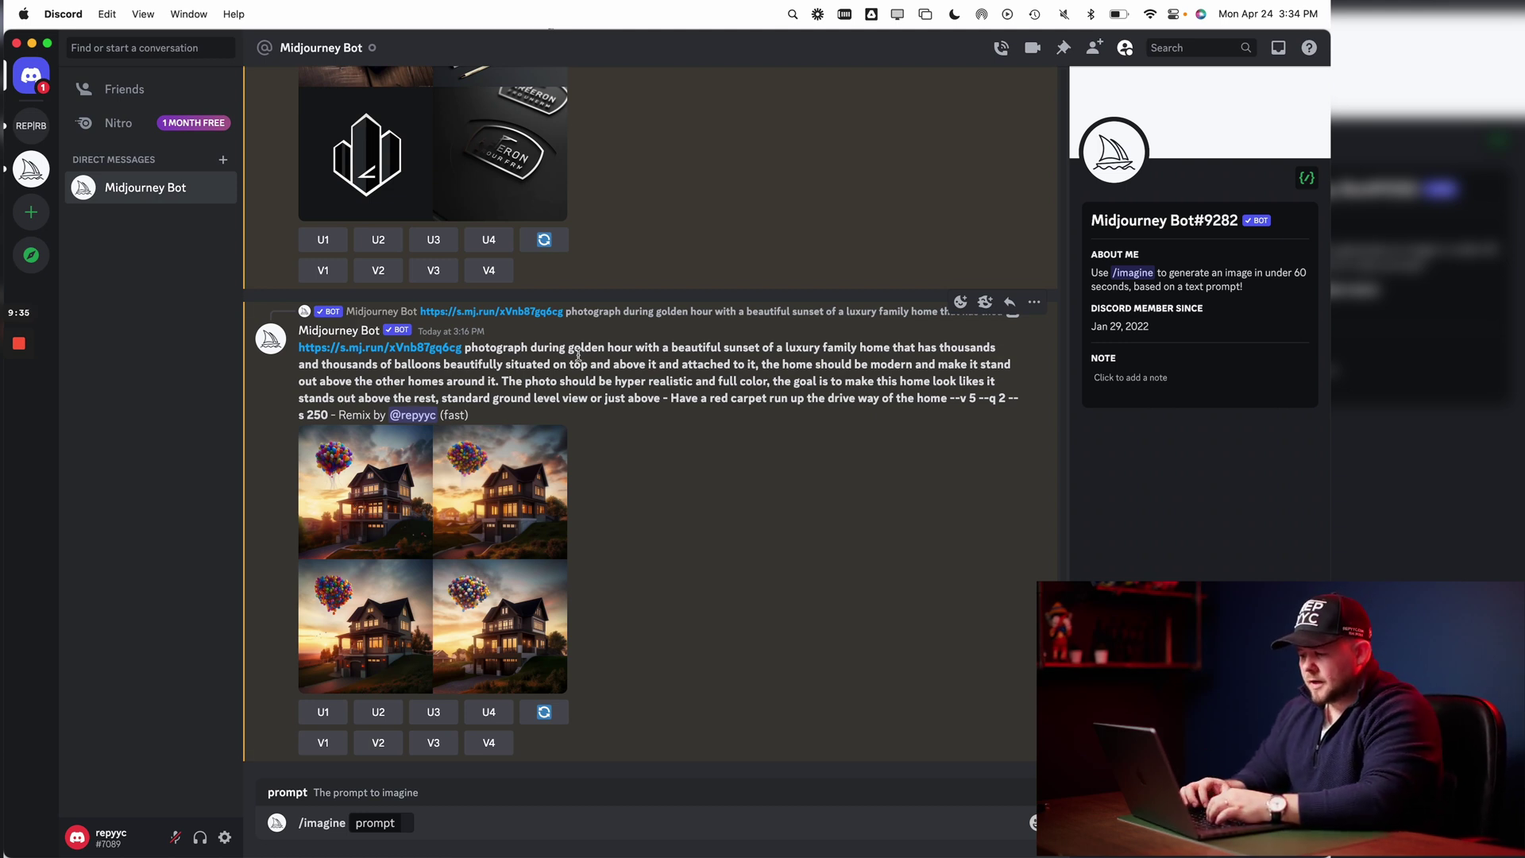
{"action": "left_click", "coordinate": [384, 349]}
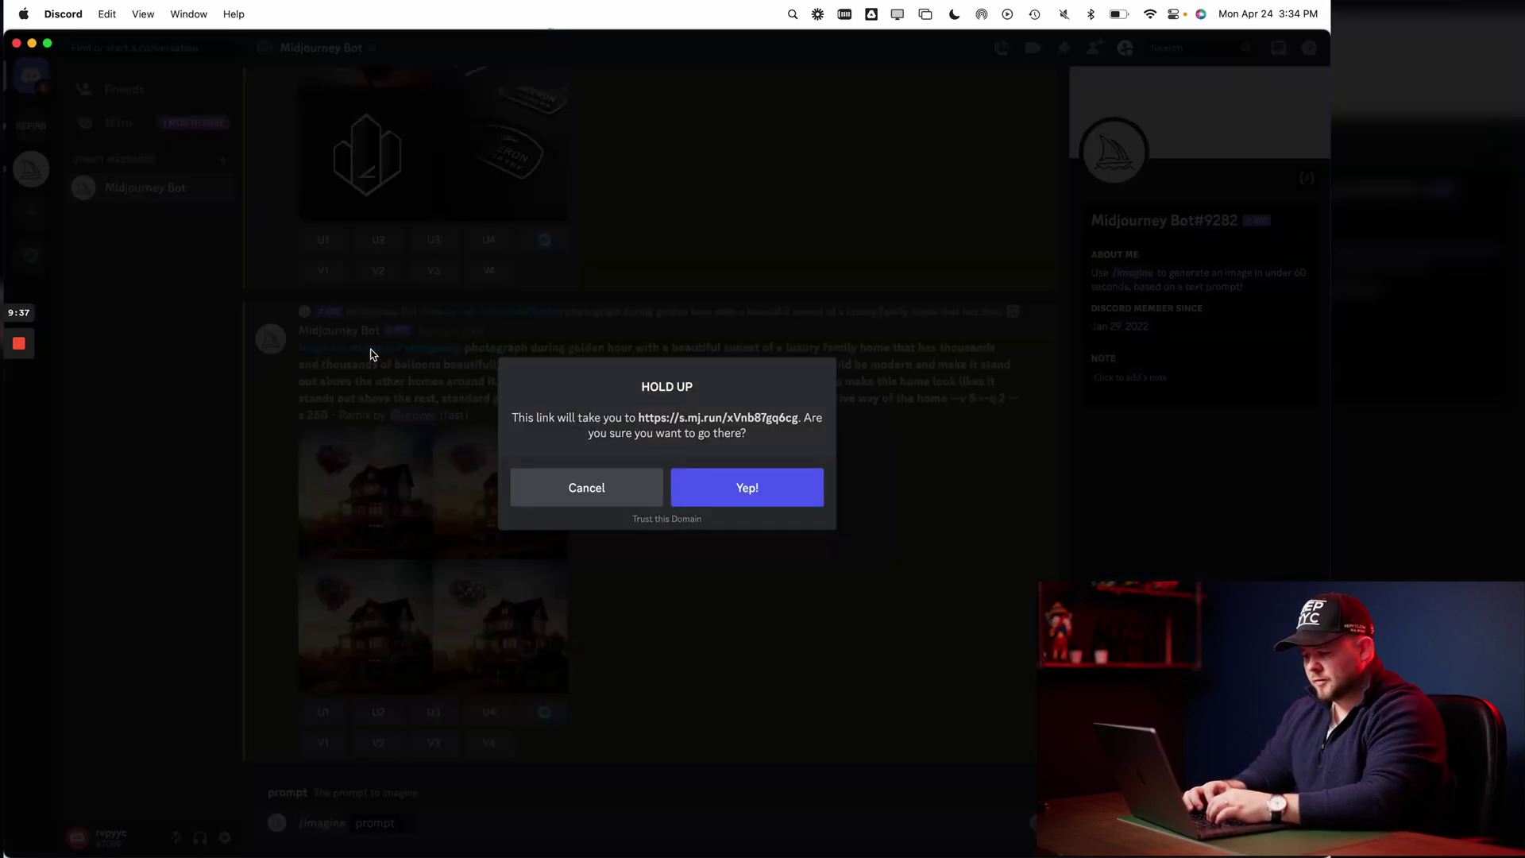
- Open the link in Chrome, close the Google Docs tab, zoom the balloon-house image, then close it
{"action": "left_click", "coordinate": [731, 506]}
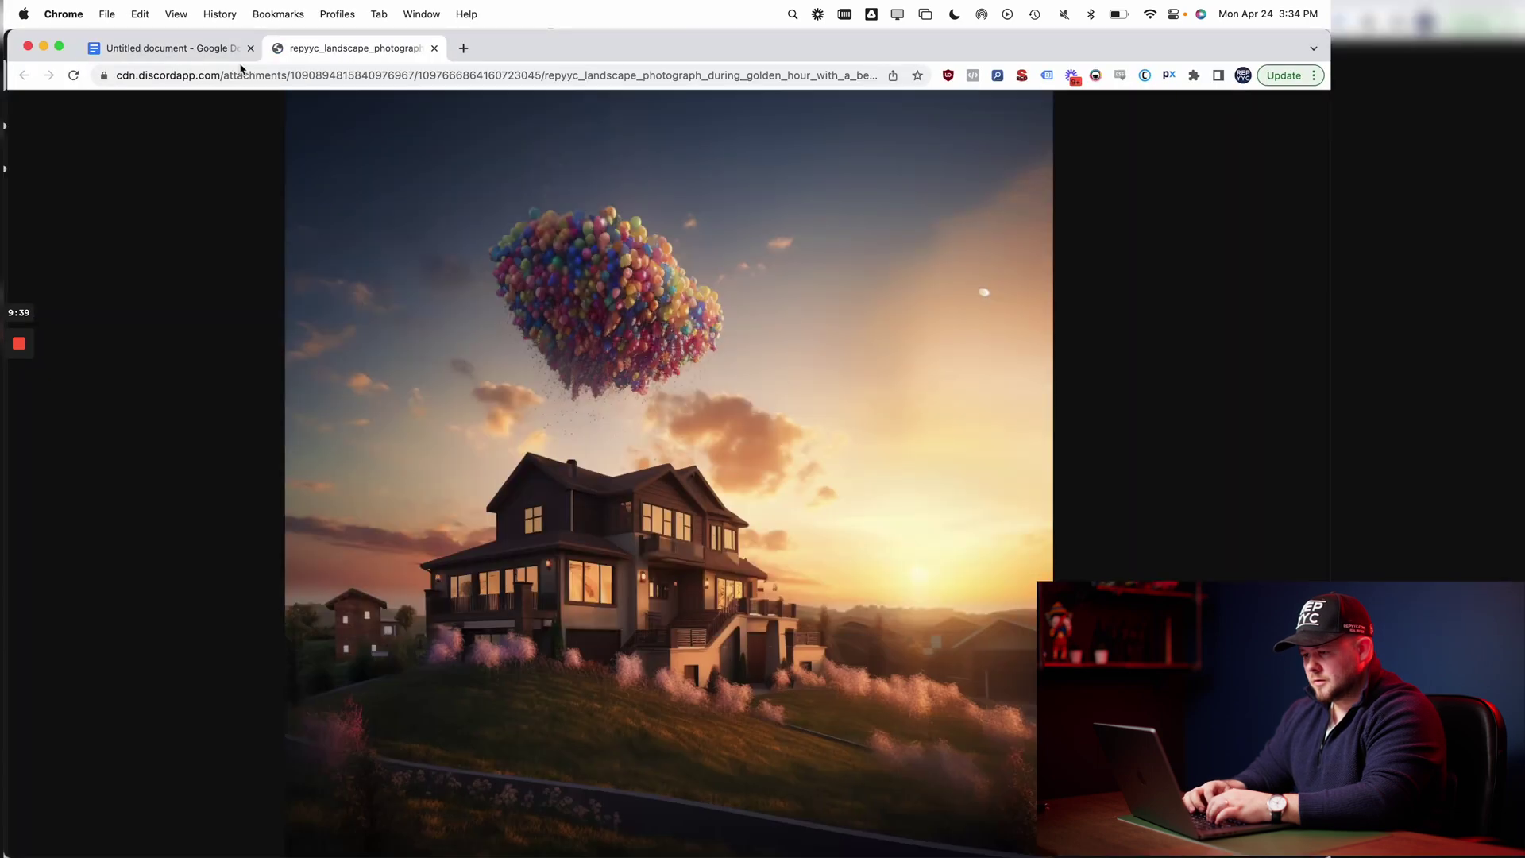
{"action": "left_click", "coordinate": [251, 48]}
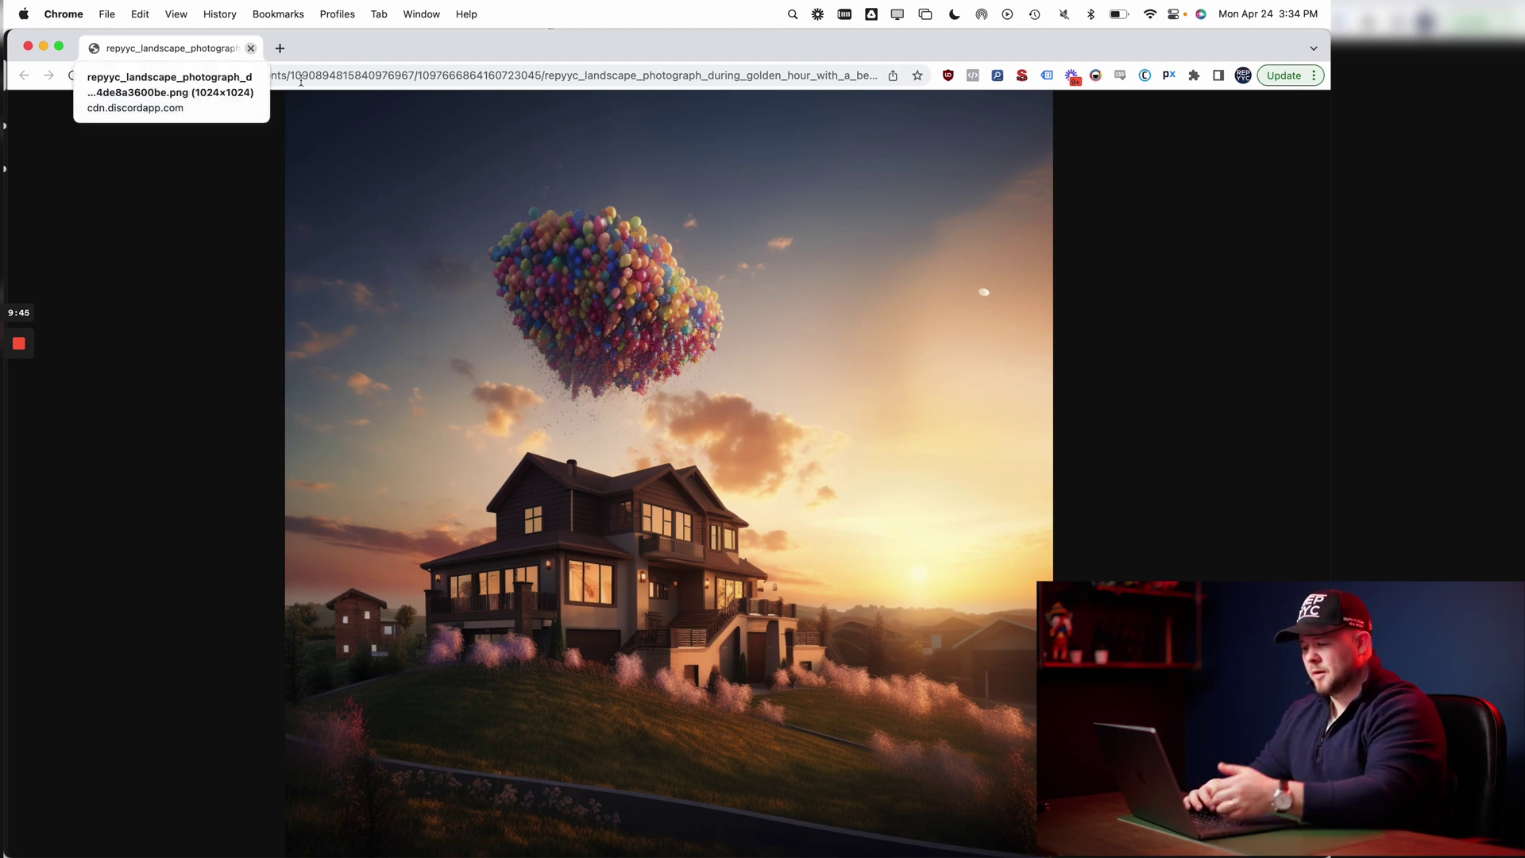
{"action": "left_click", "coordinate": [543, 329]}
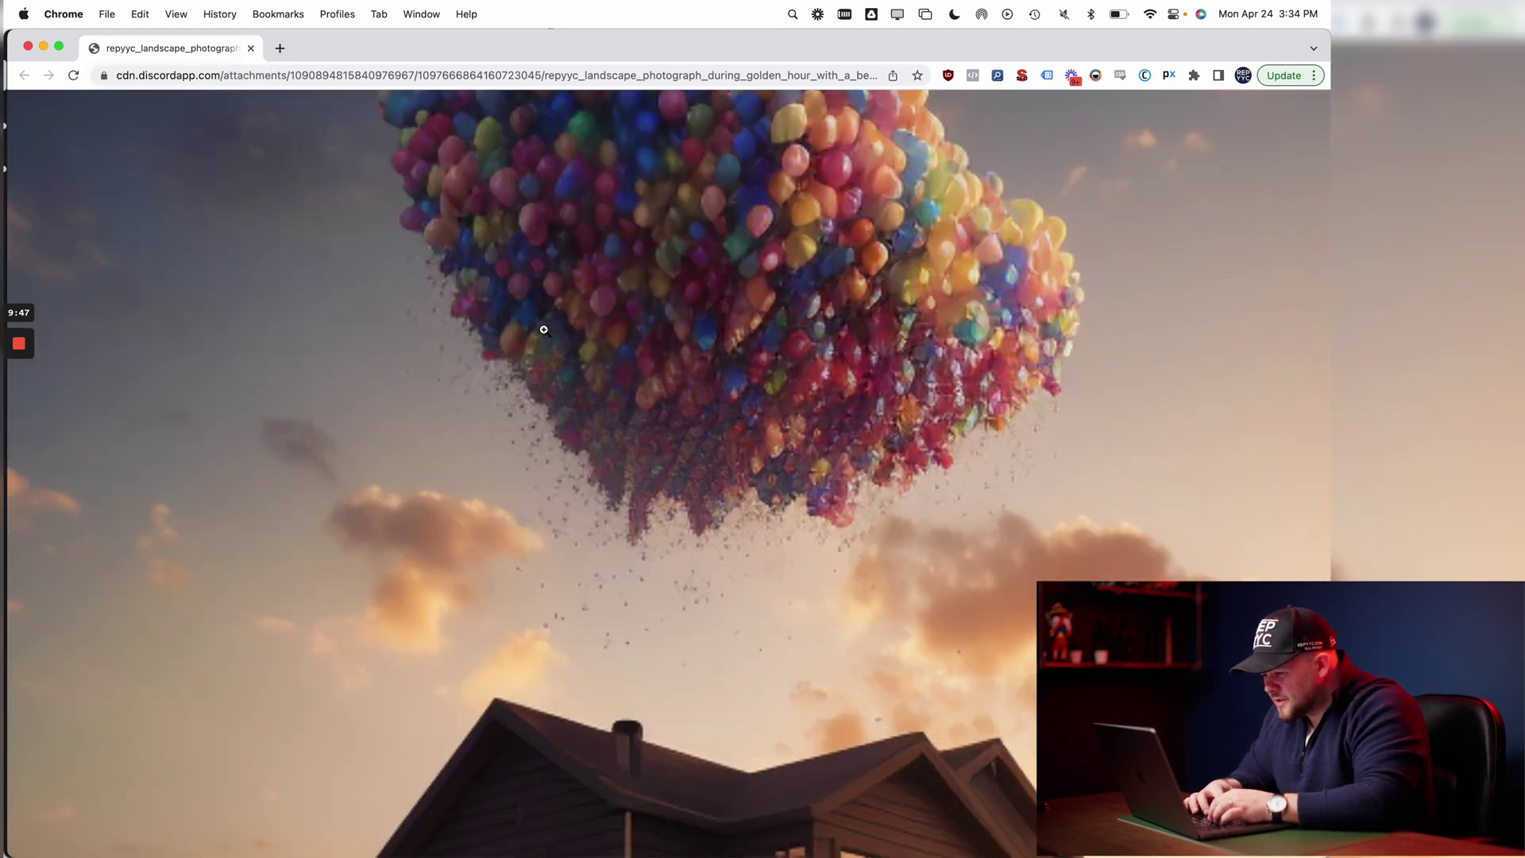
{"action": "left_click", "coordinate": [543, 329]}
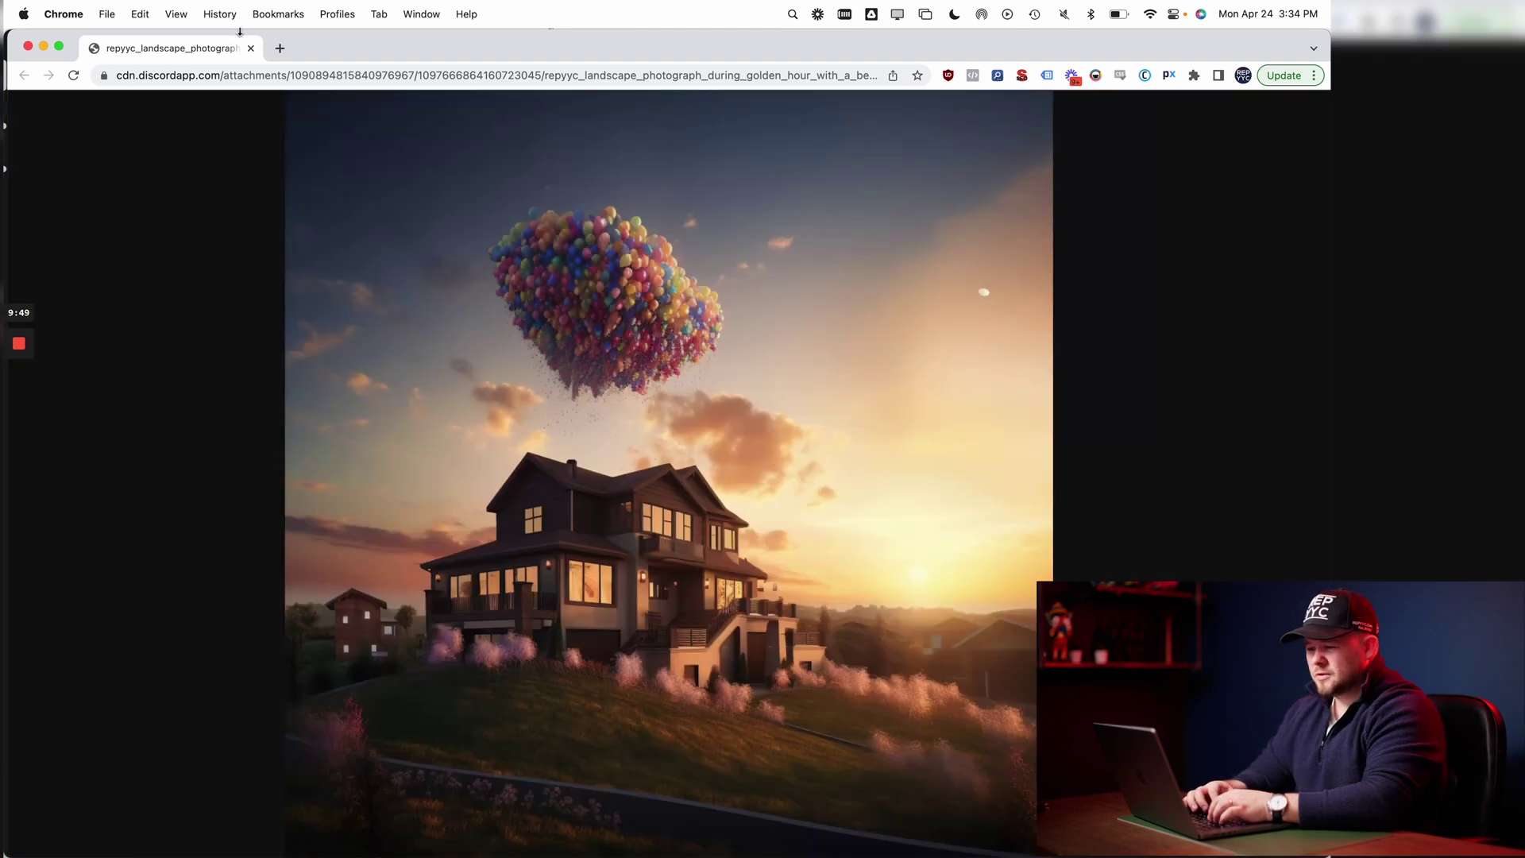
{"action": "left_click", "coordinate": [250, 47]}
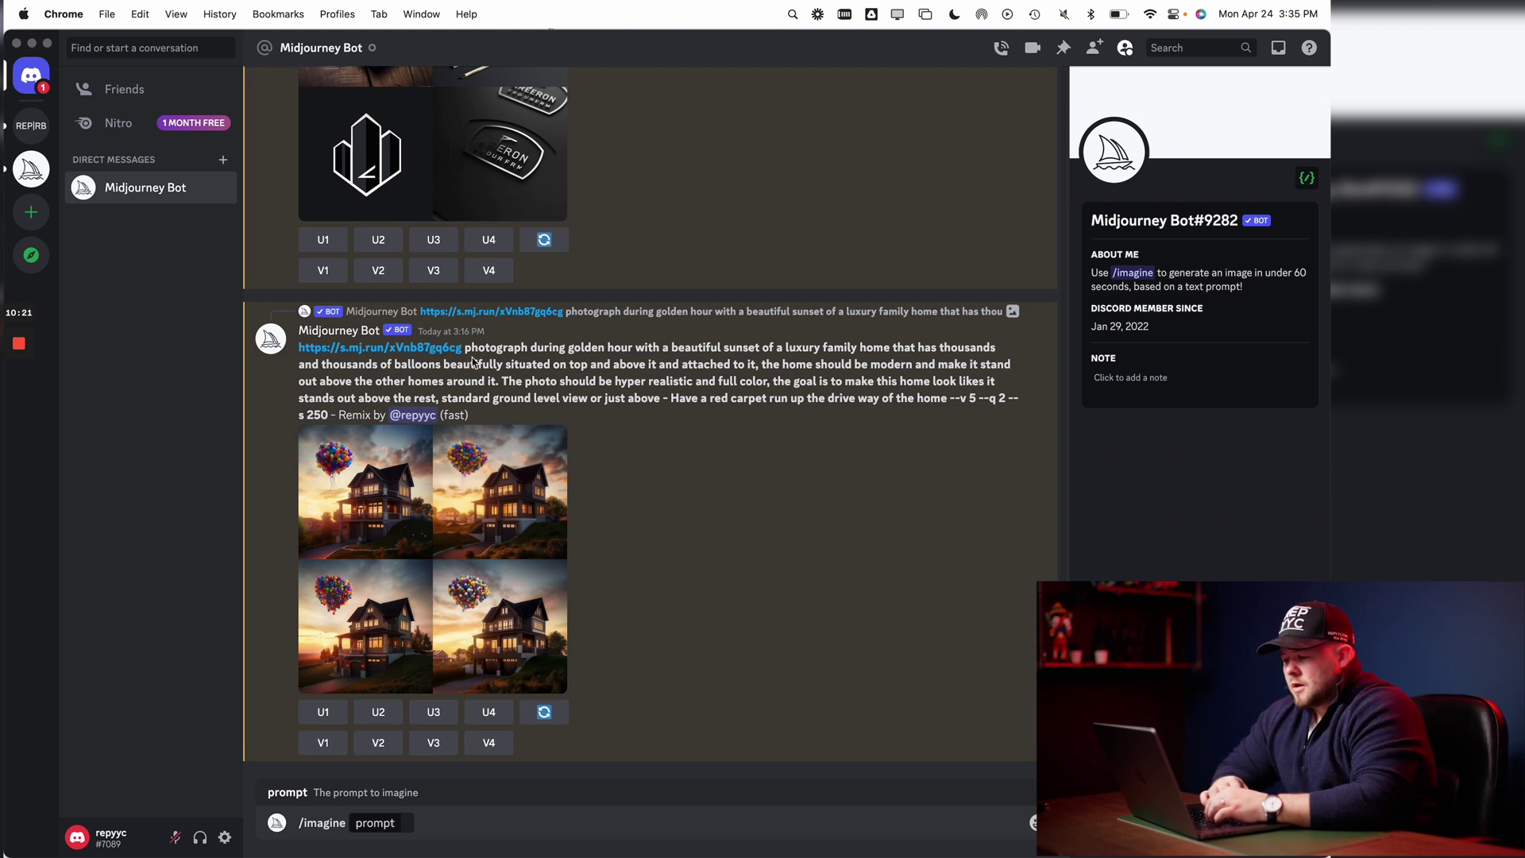
- Select the prompt text from 'The photo should be hyper realistic' through the red-carpet sentence
{"action": "double_click", "coordinate": [496, 348]}
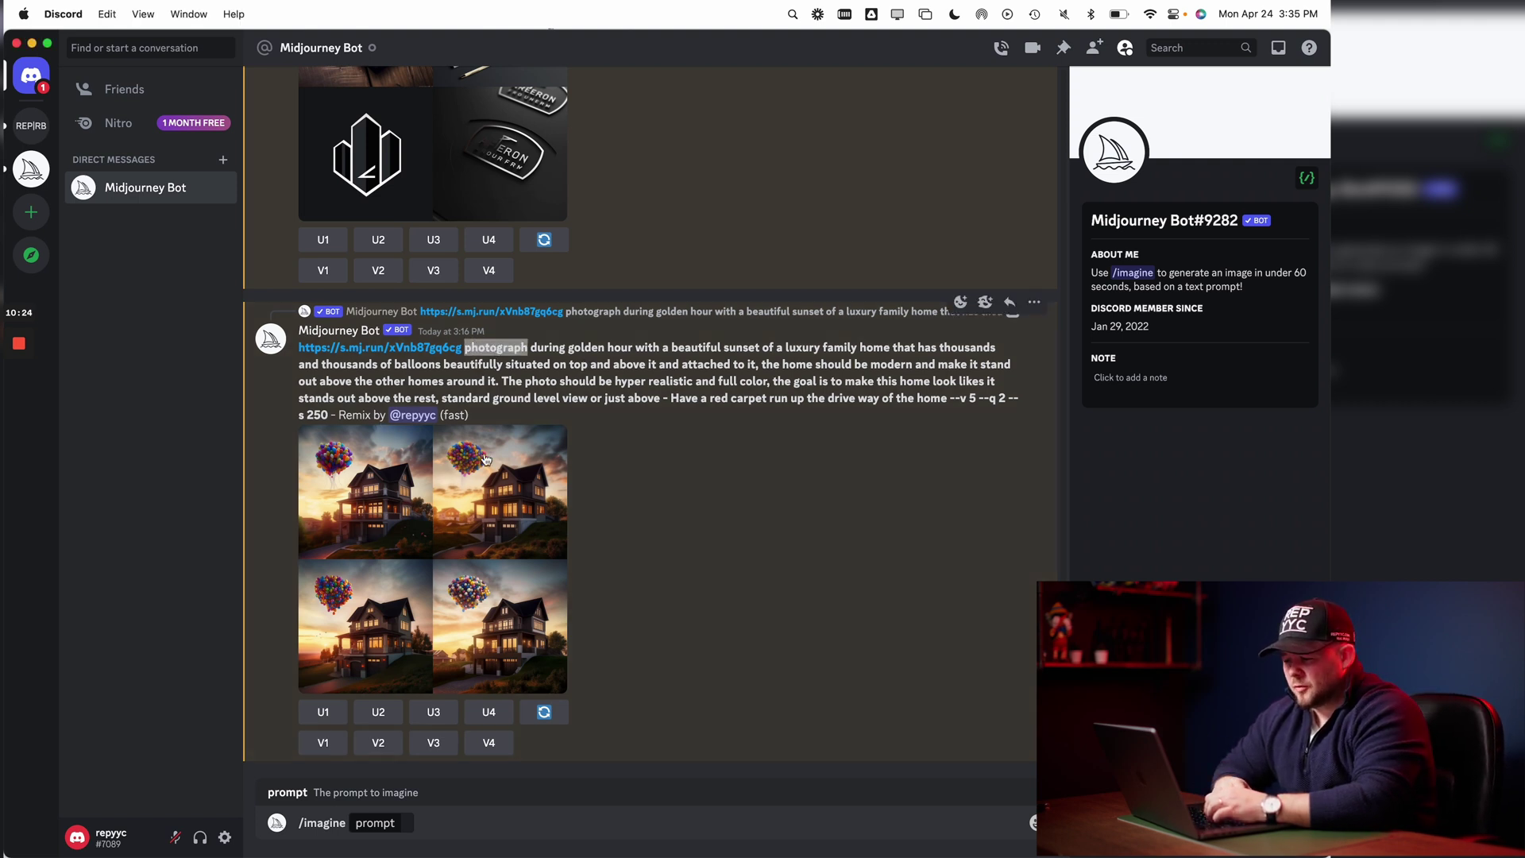
{"action": "double_click", "coordinate": [398, 367]}
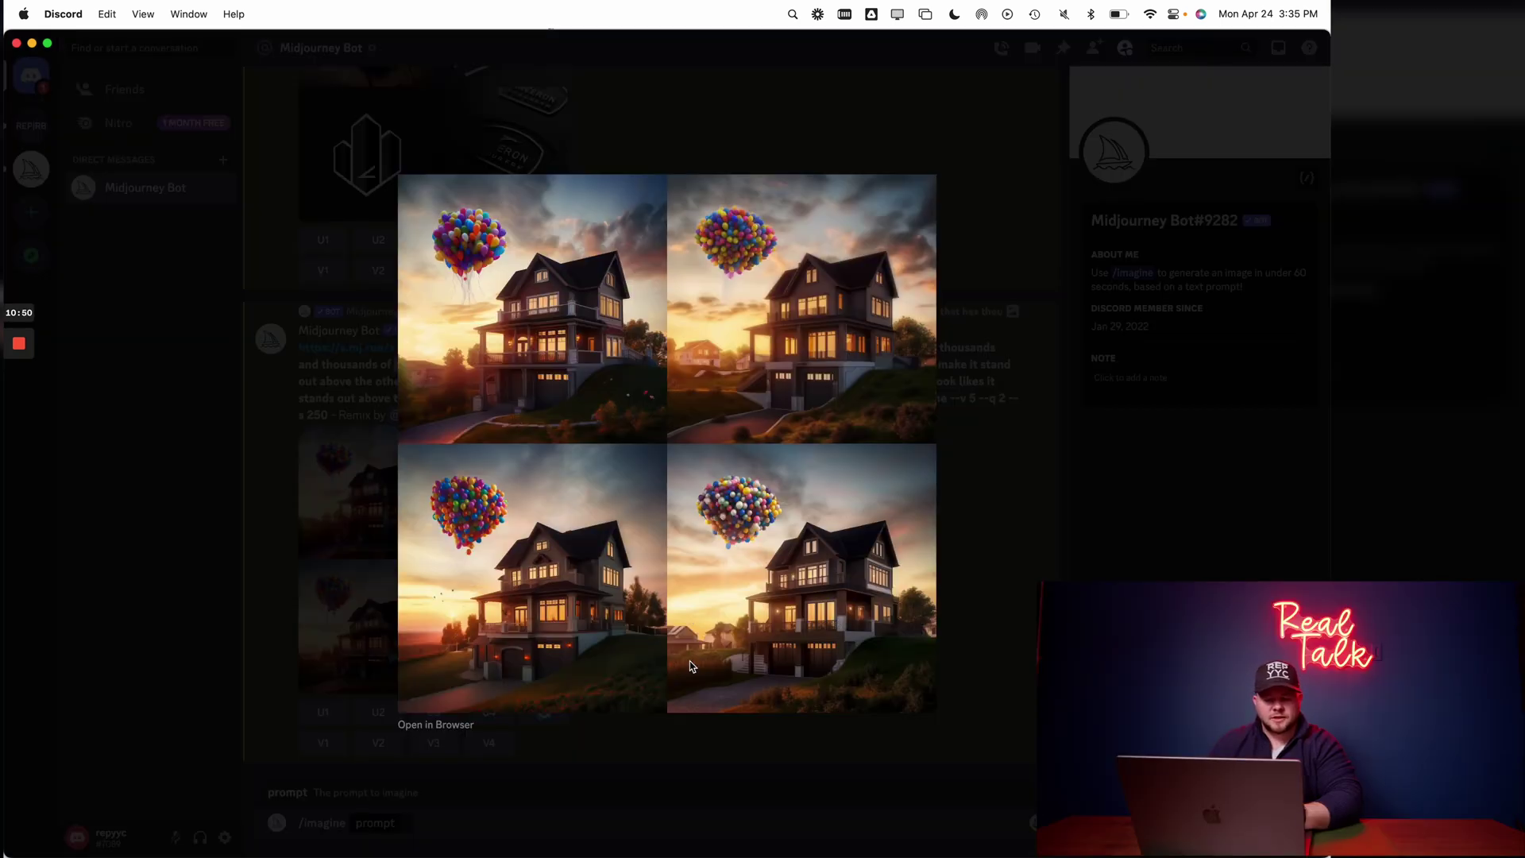
{"action": "left_click", "coordinate": [1041, 463]}
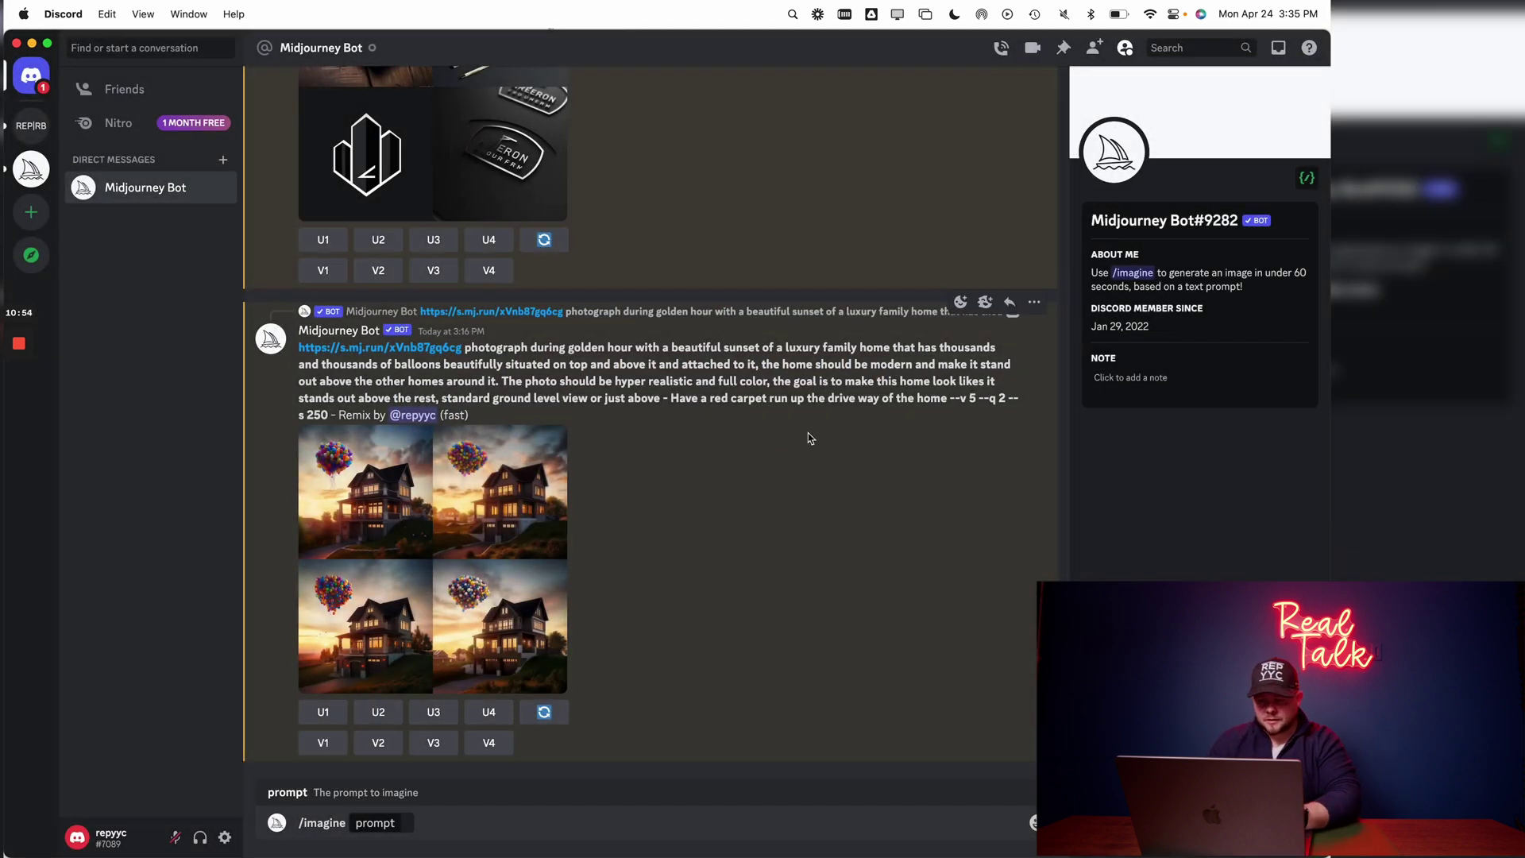
{"action": "left_click_drag", "start_coordinate": [947, 400], "coordinate": [299, 347]}
{"action": "key", "text": "super+c"}
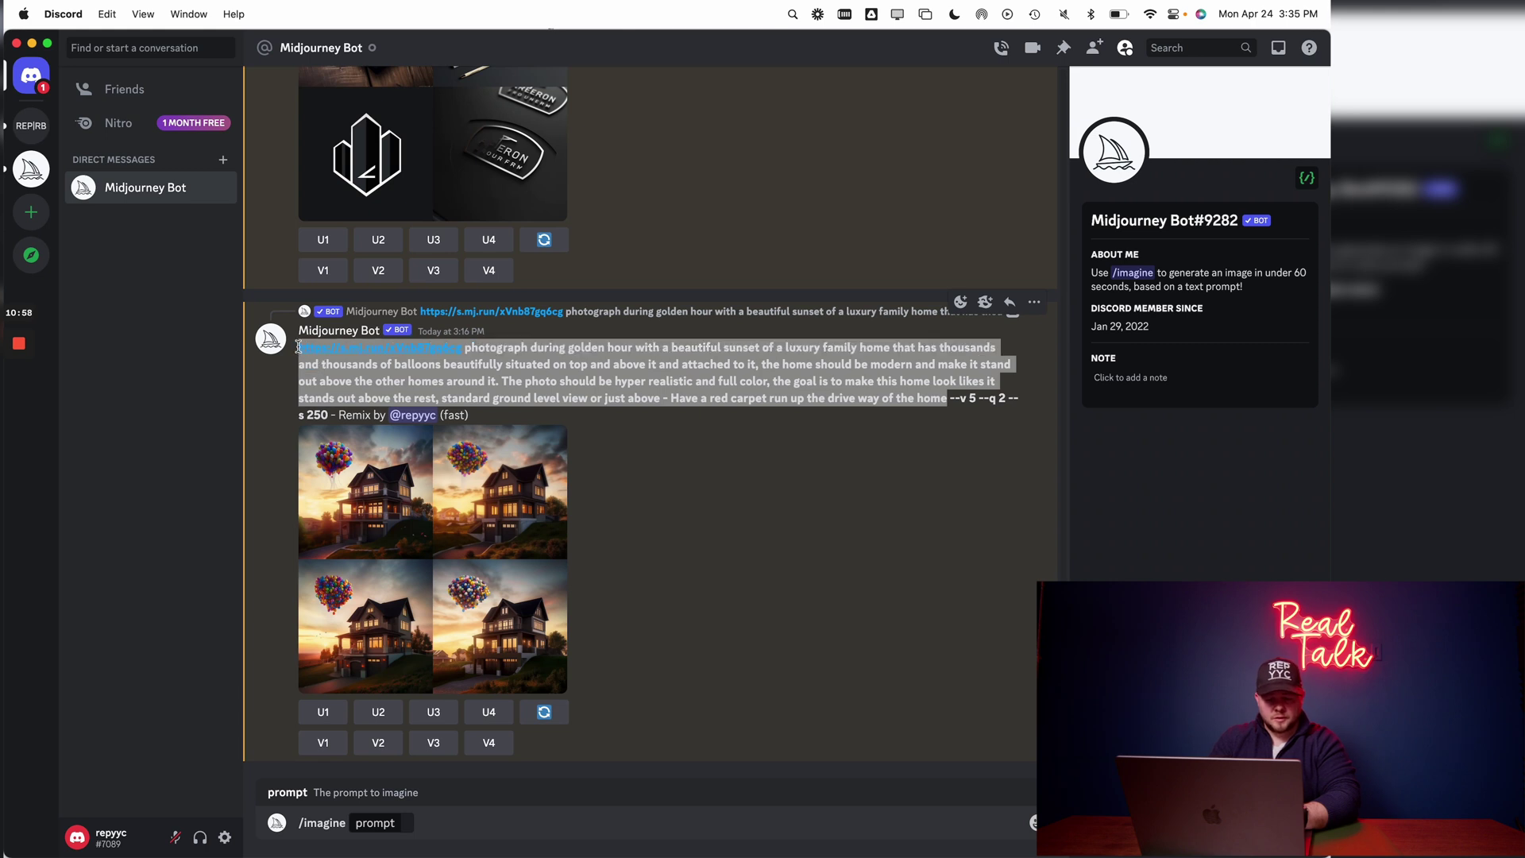
- Paste the balloon-house prompt into /imagine, append 'do it from a birds eye view', and send
{"action": "left_click", "coordinate": [402, 822]}
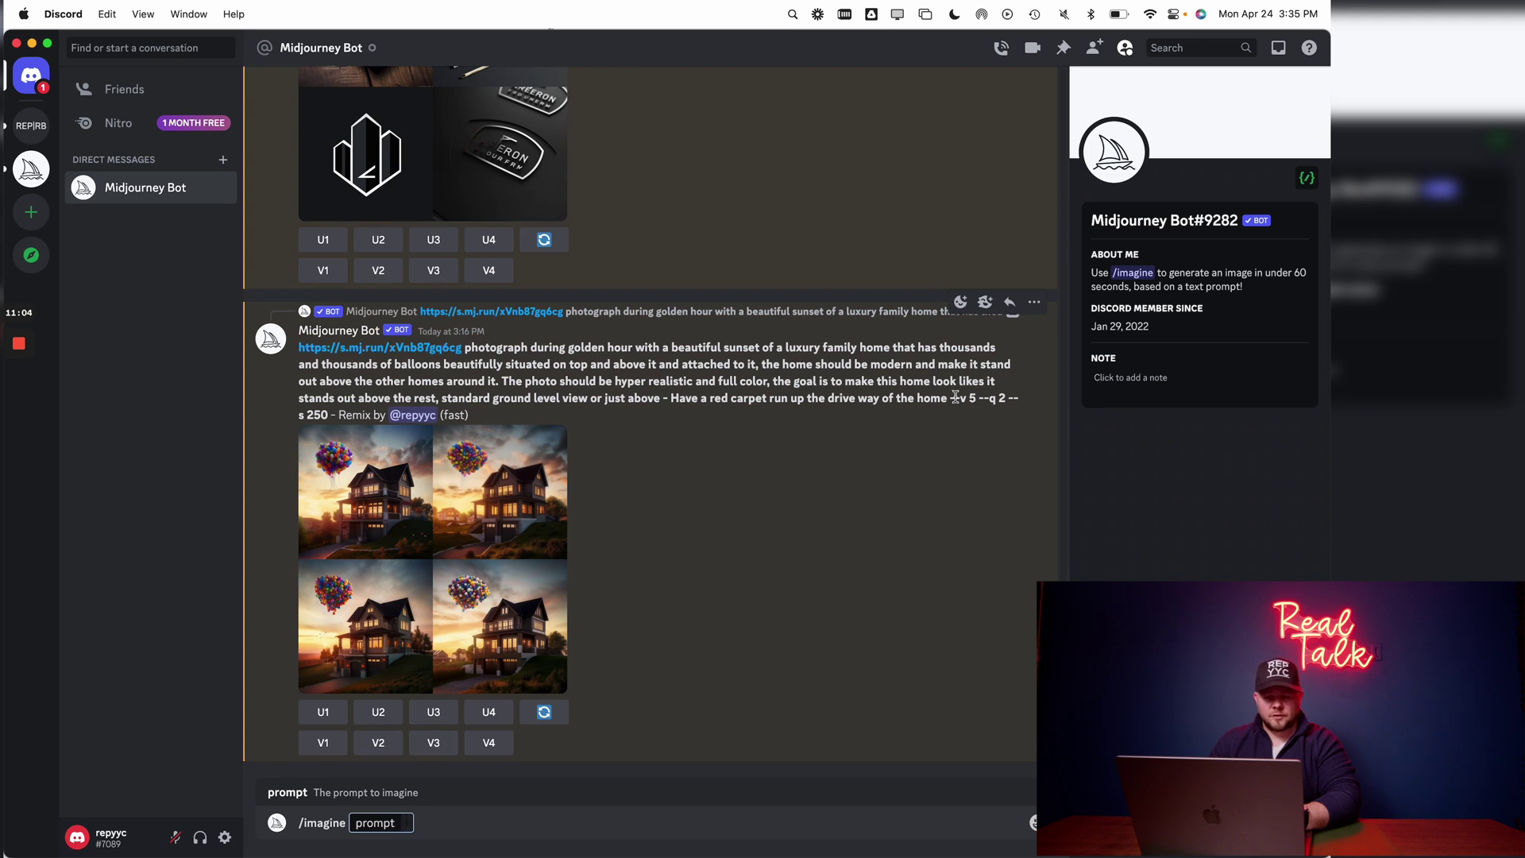
{"action": "key", "text": "super+v"}
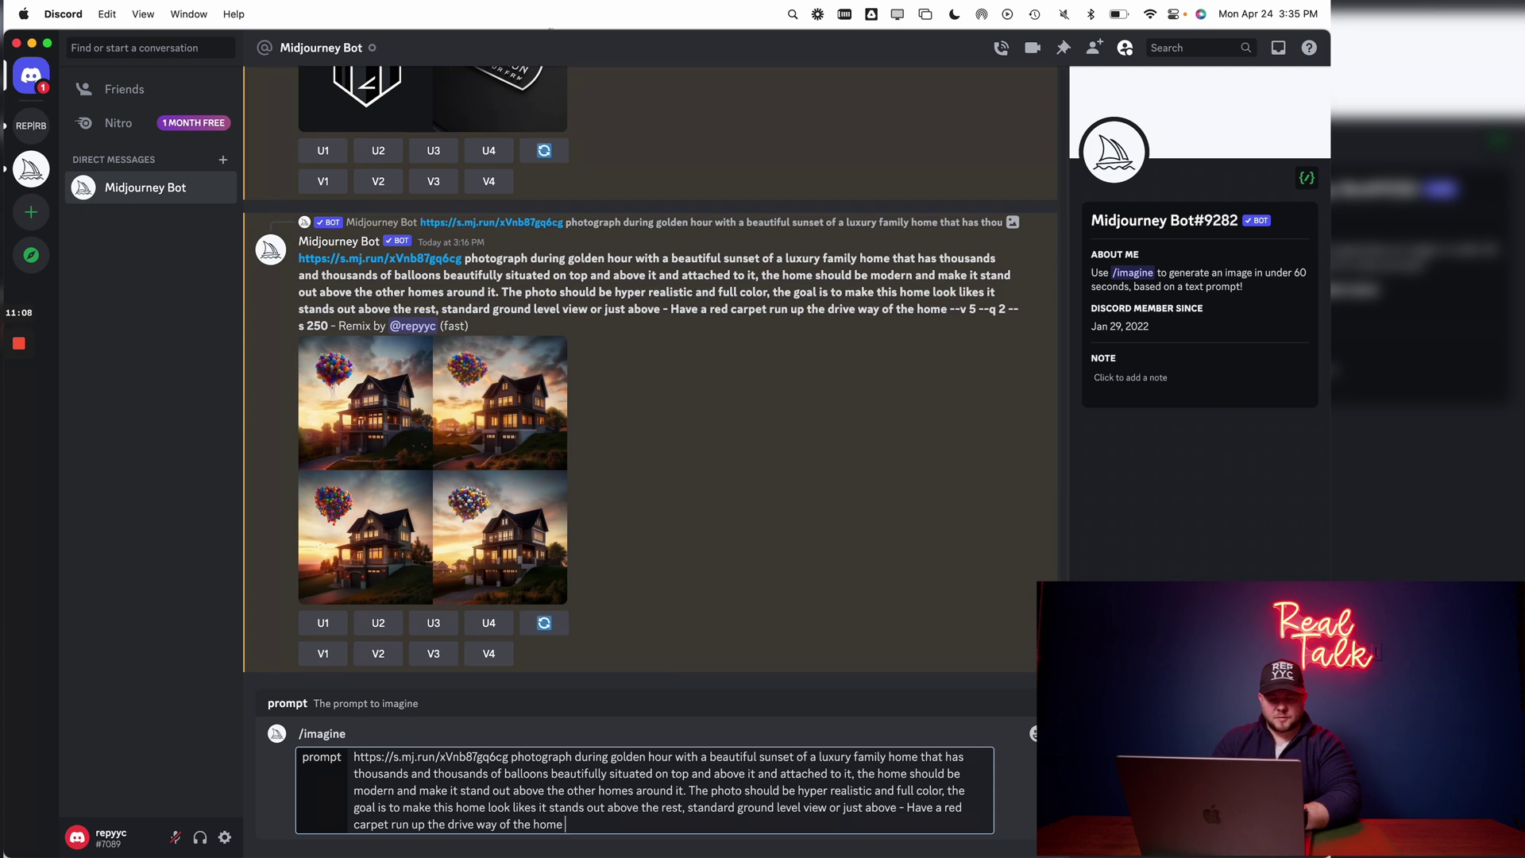
{"action": "type", "text": "do it f"}
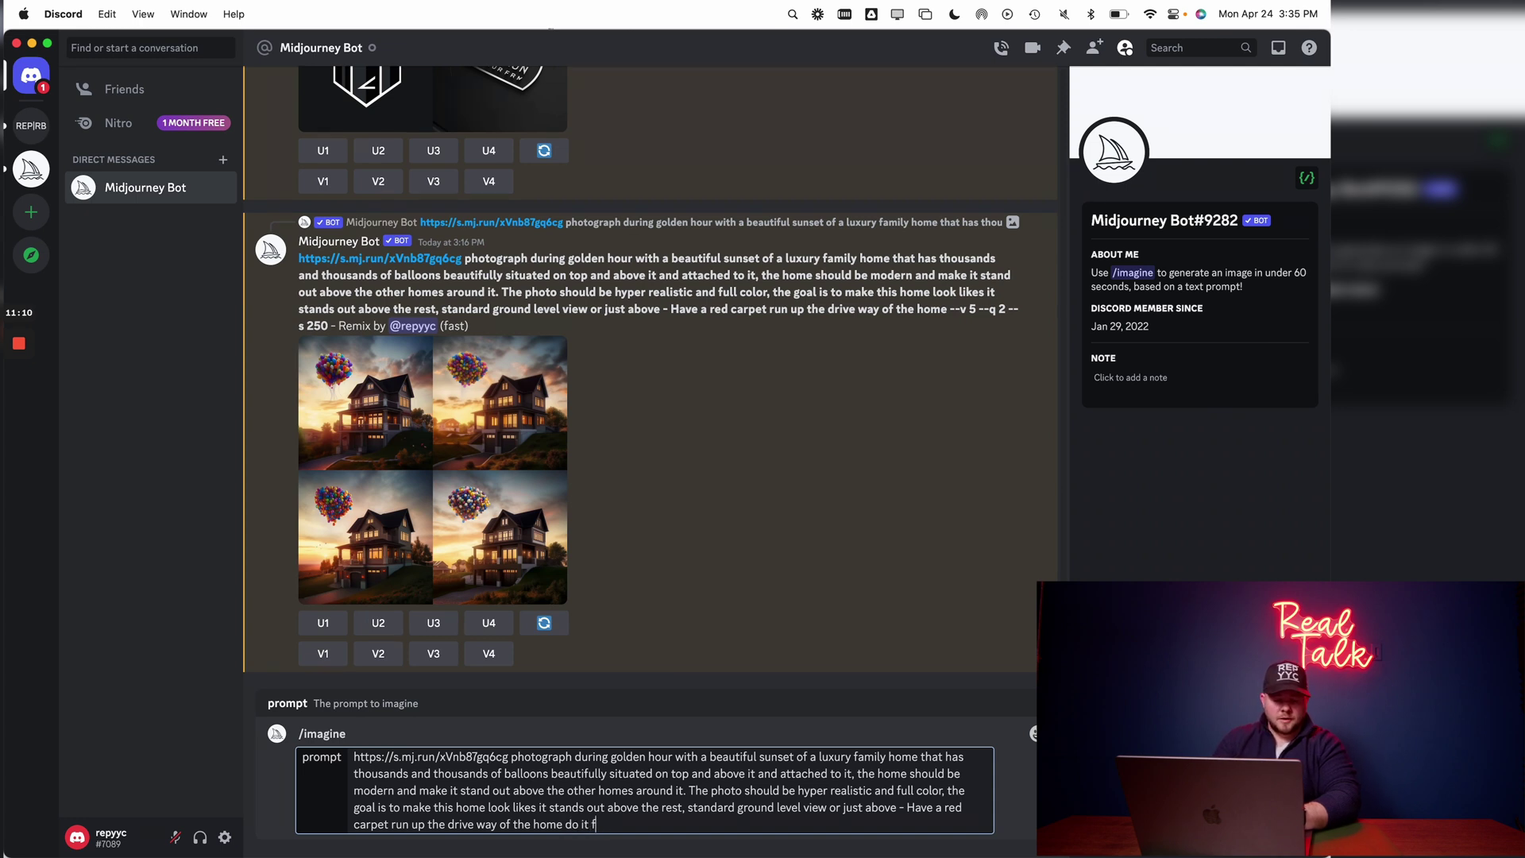
{"action": "type", "text": "rom a birds eye view"}
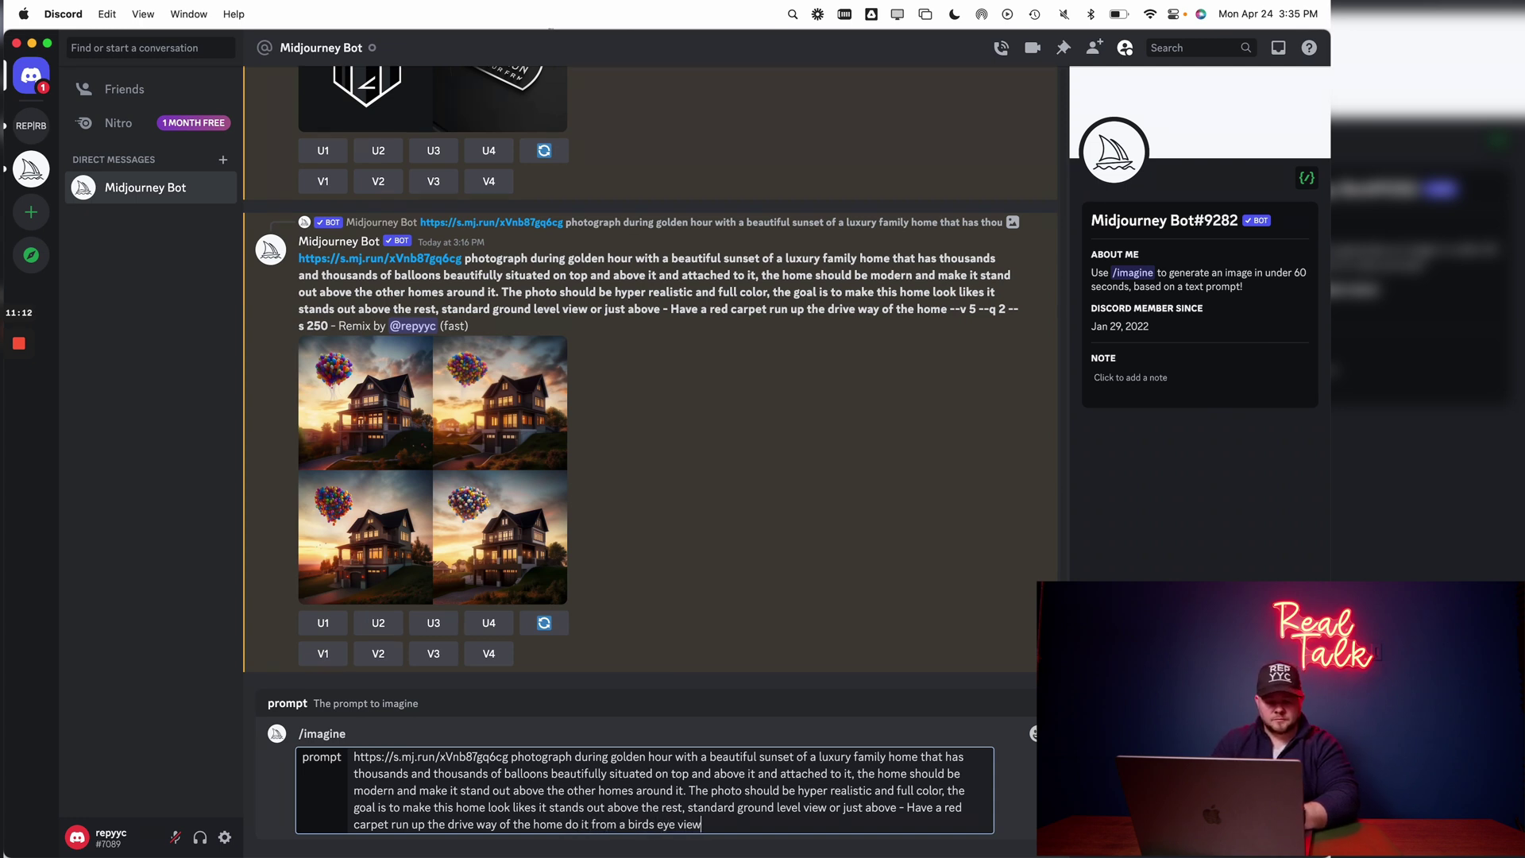
{"action": "key", "text": "Return"}
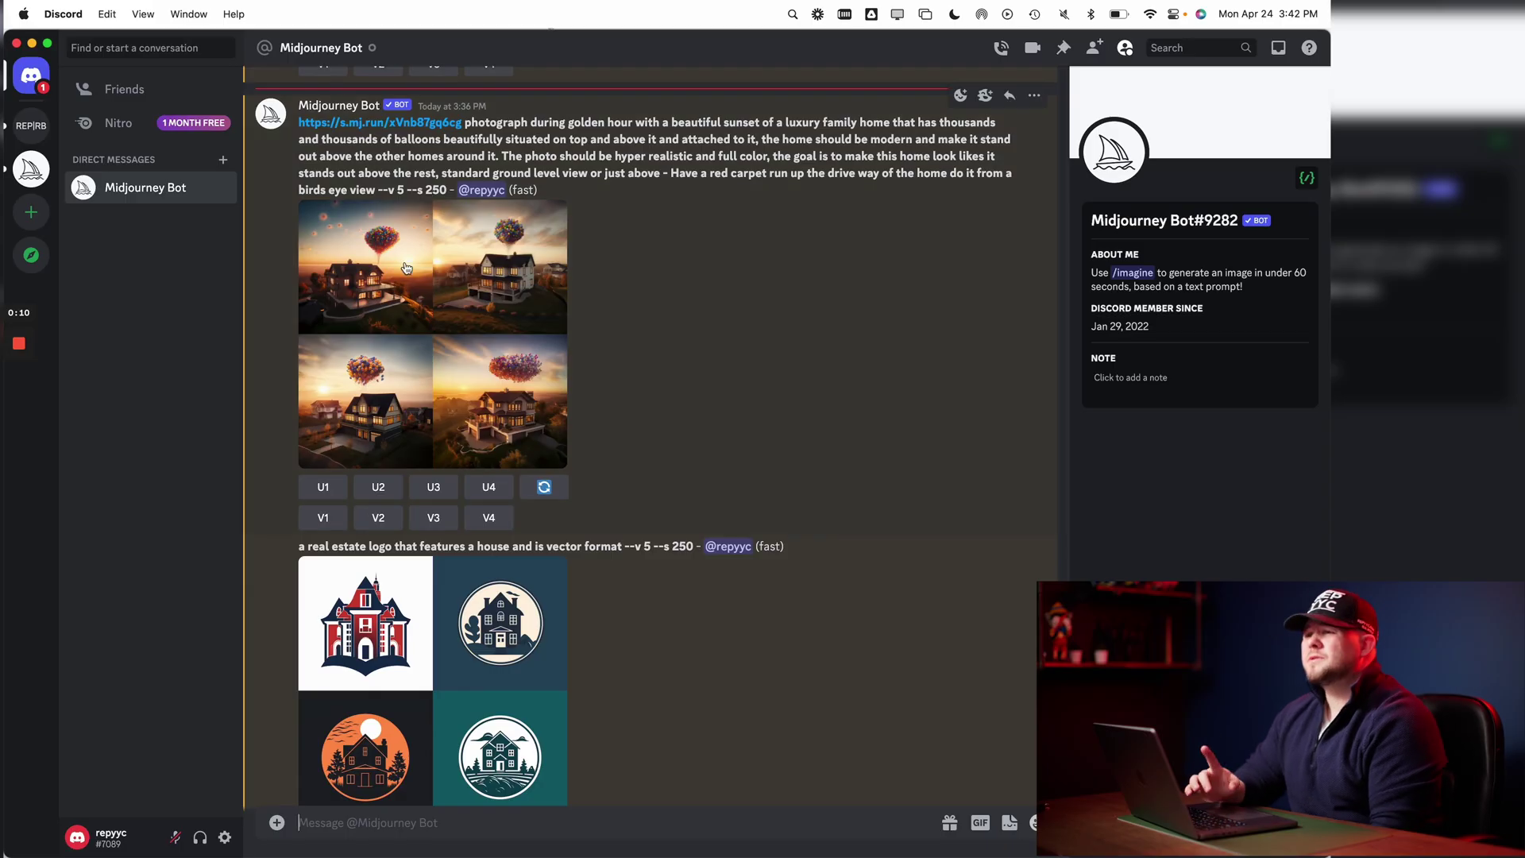
- Enlarge and close the bird's-eye grid, select and right-click its prompt, then scroll the chat
{"action": "left_click", "coordinate": [397, 280]}
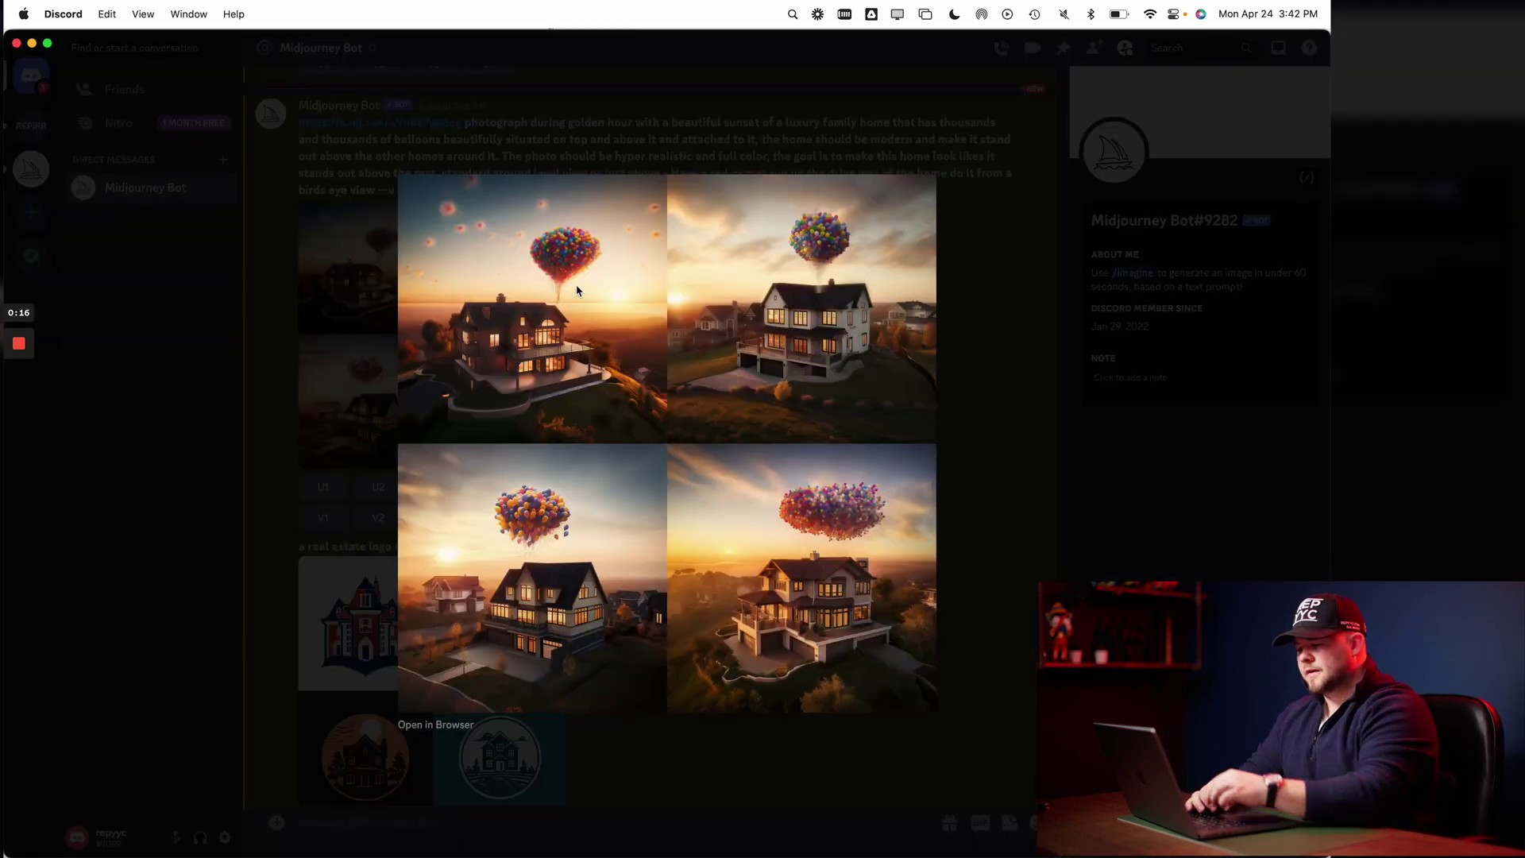
{"action": "key", "text": "Escape"}
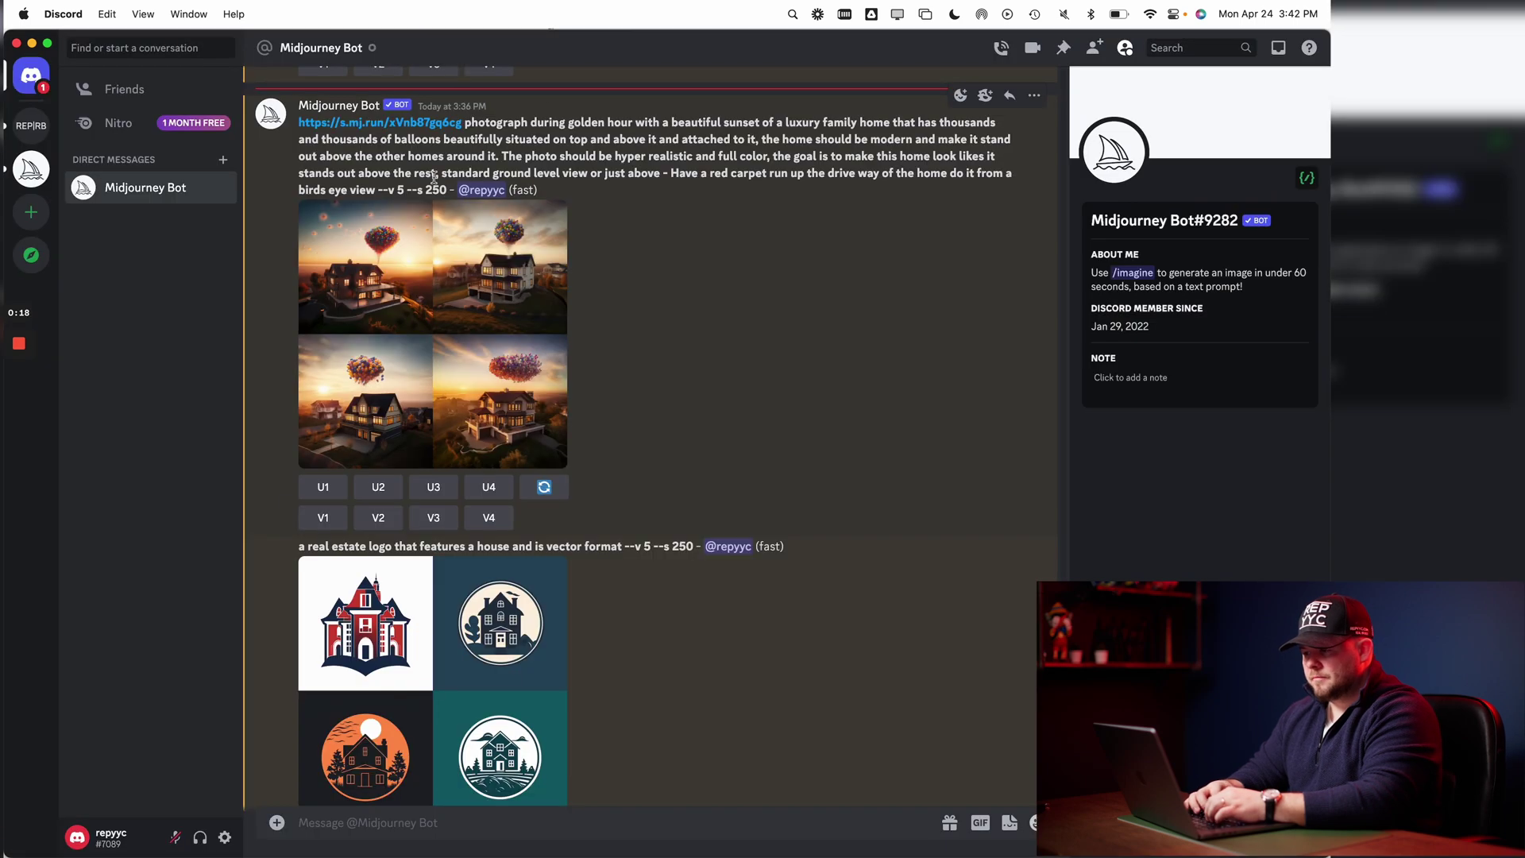
{"action": "left_click_drag", "start_coordinate": [464, 122], "coordinate": [374, 185]}
{"action": "right_click", "coordinate": [373, 185]}
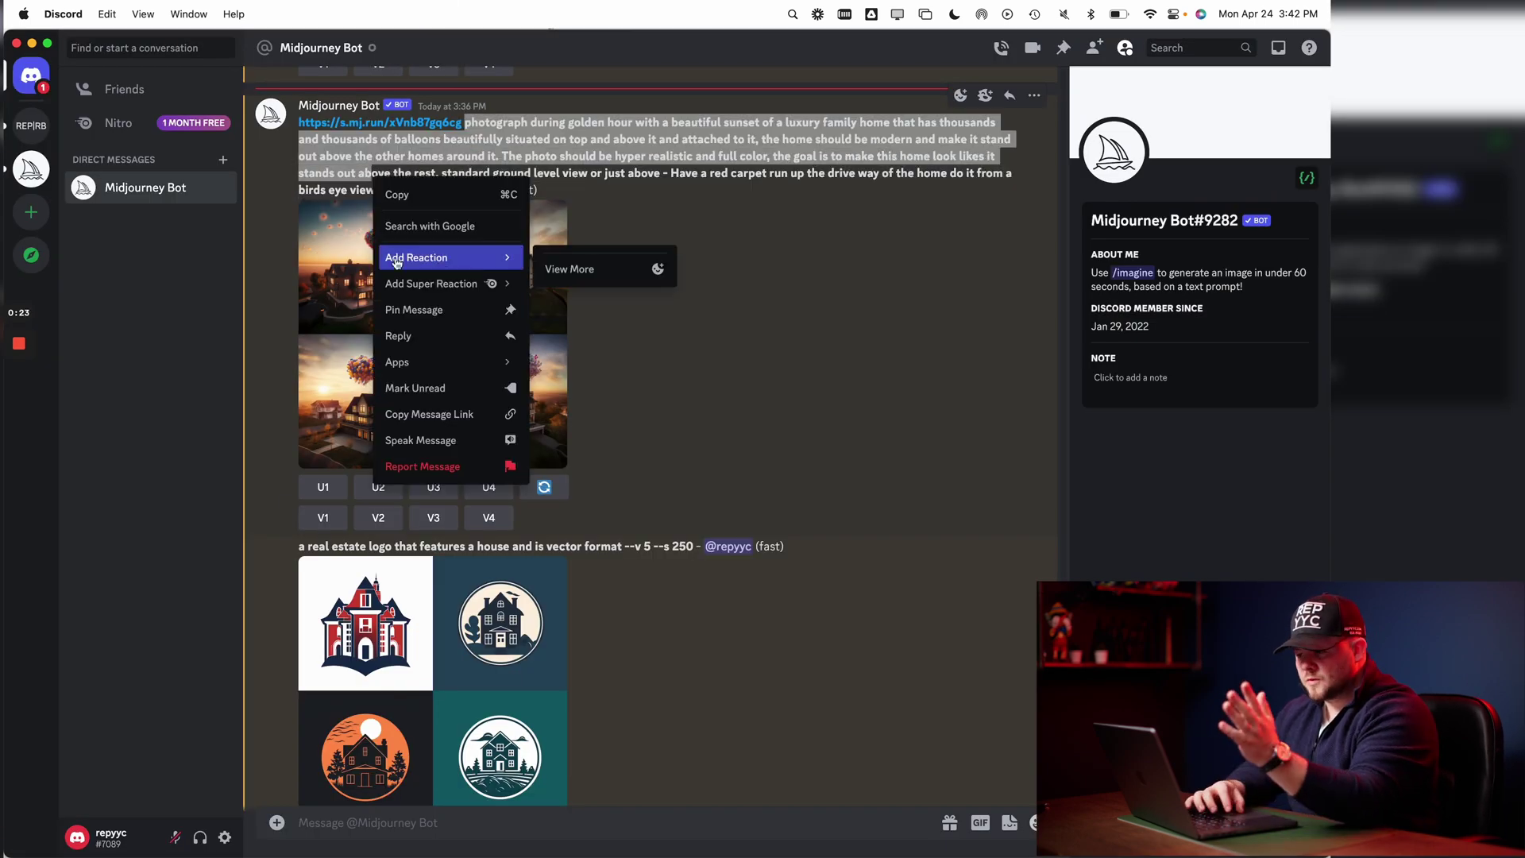
{"action": "left_click", "coordinate": [299, 267]}
{"action": "scroll", "coordinate": [374, 520], "scroll_direction": "up", "scroll_amount": 5}
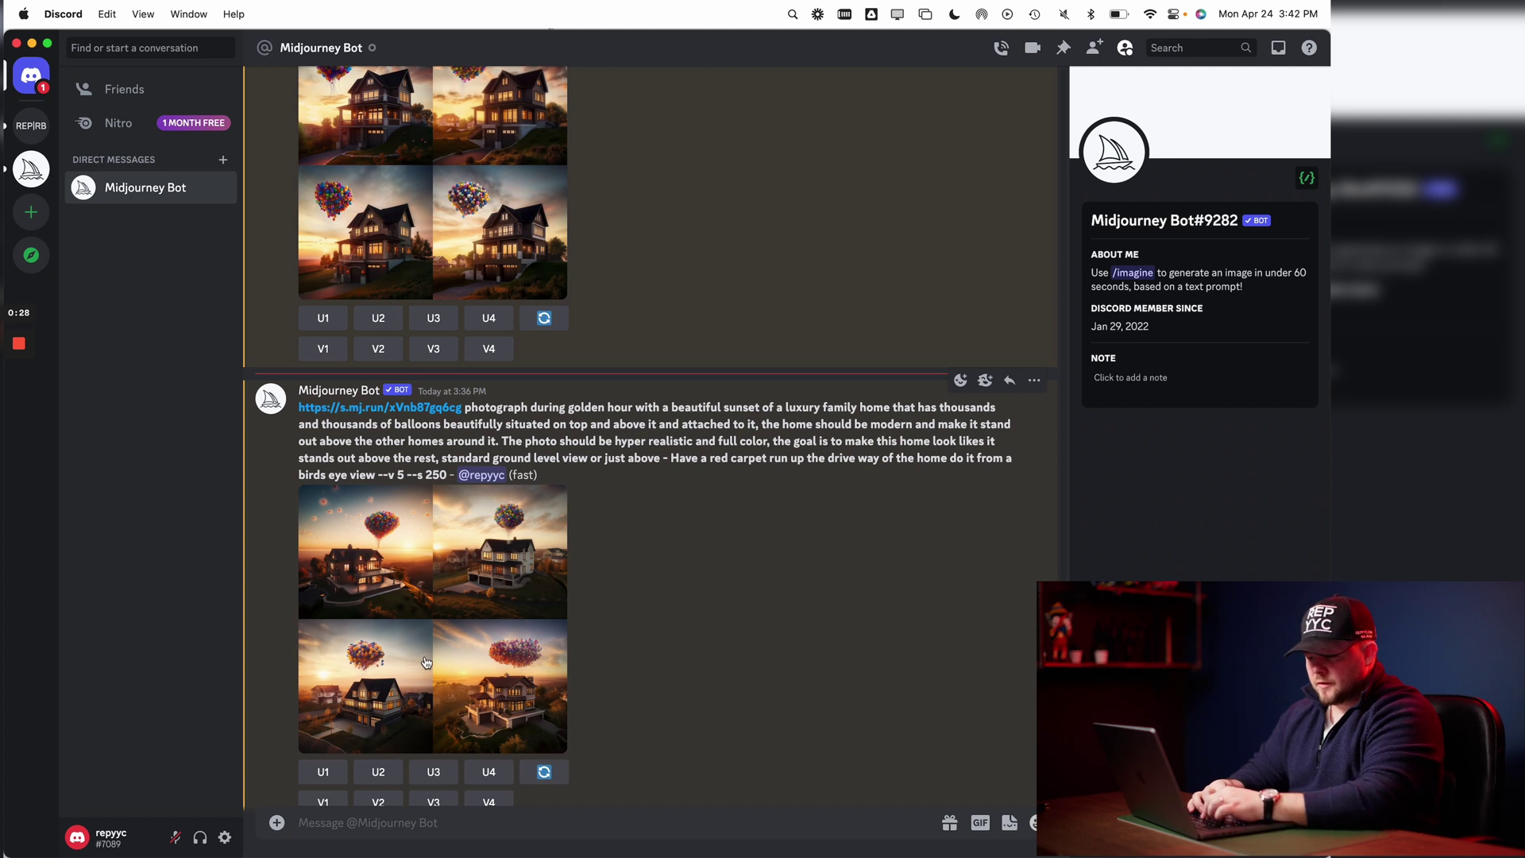
{"action": "scroll", "coordinate": [427, 663], "scroll_direction": "down", "scroll_amount": 3}
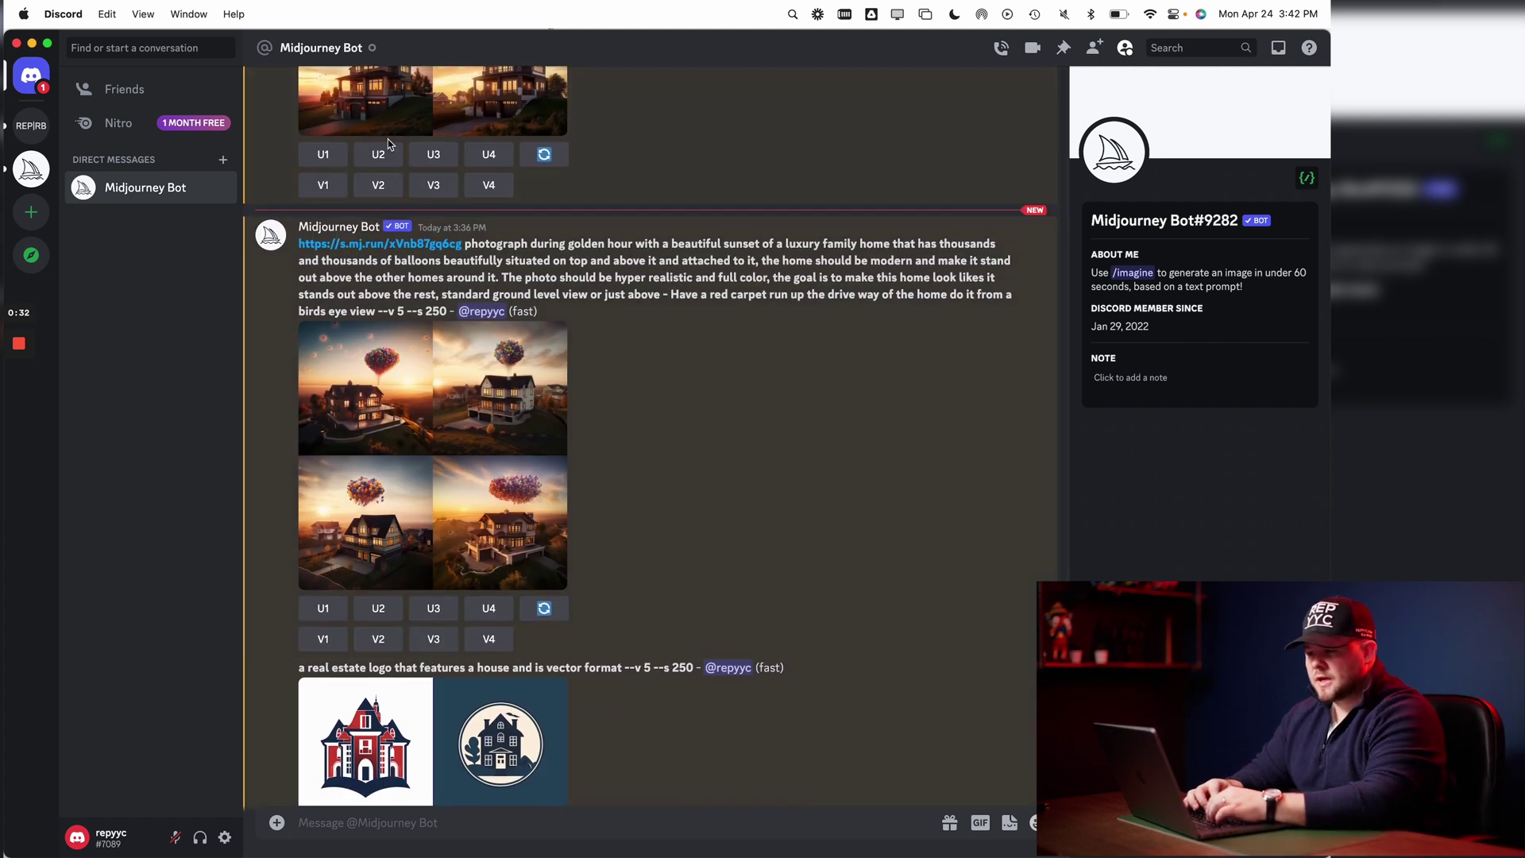
- Switch to the midlibrary.io Chrome window and open the 0_3.png sketched-man image tab
{"action": "key", "text": "ctrl+Up"}
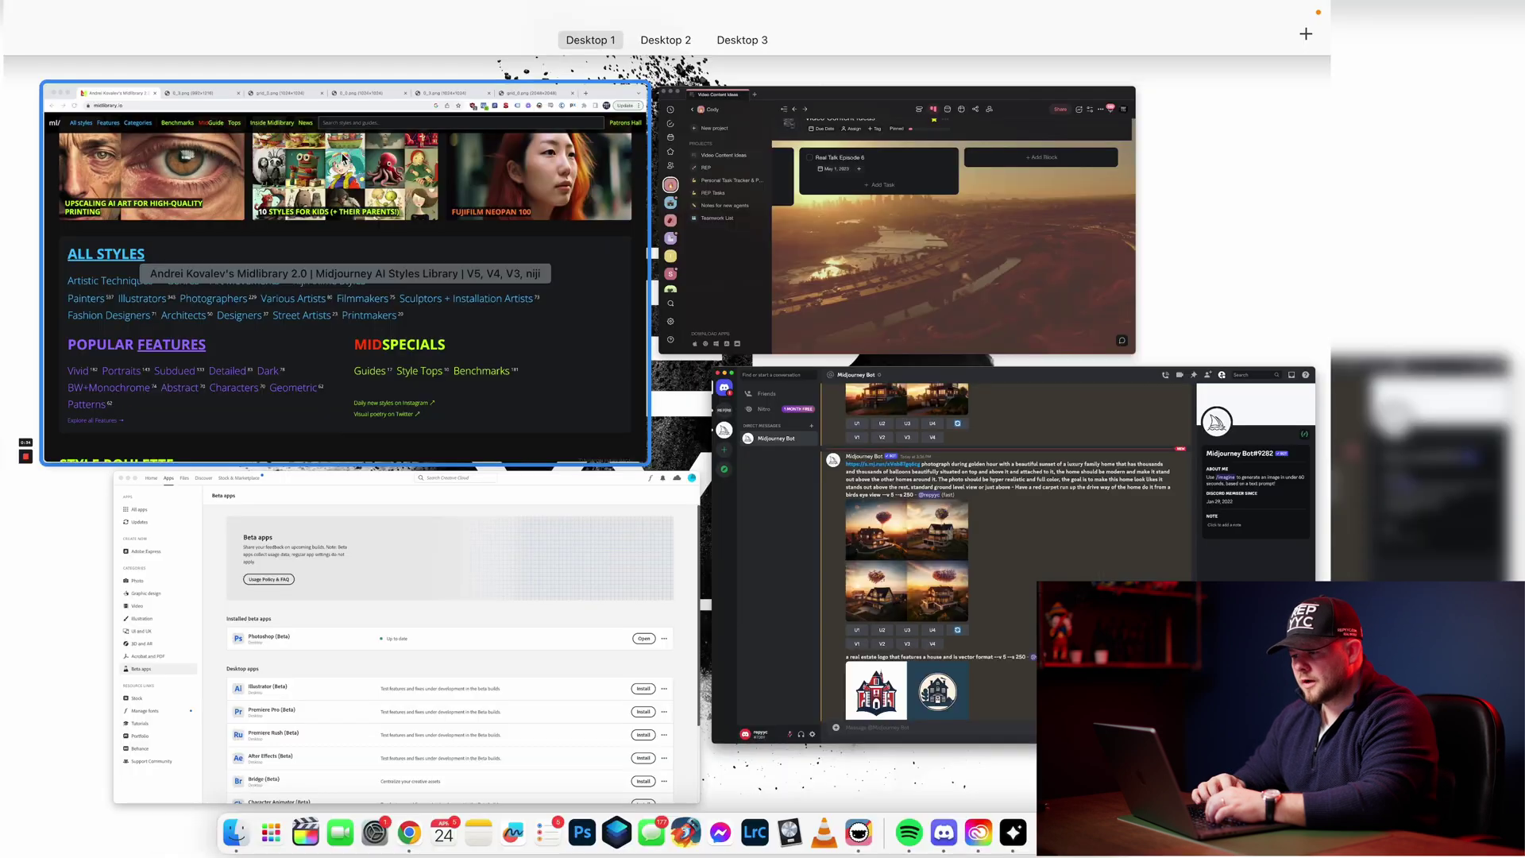
{"action": "left_click", "coordinate": [343, 159]}
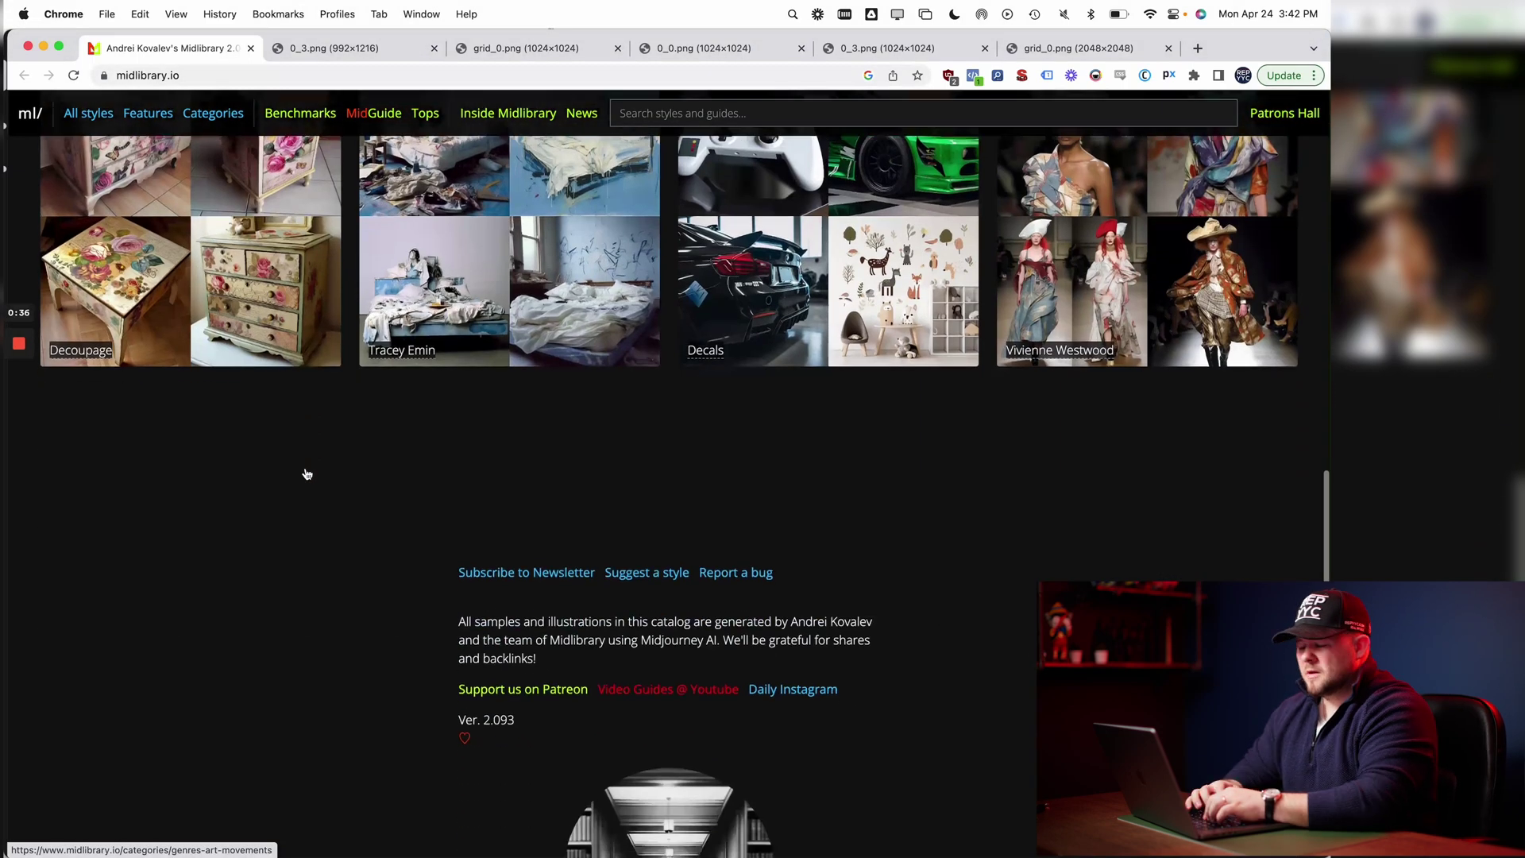
{"action": "scroll", "coordinate": [306, 474], "scroll_direction": "up", "scroll_amount": 3}
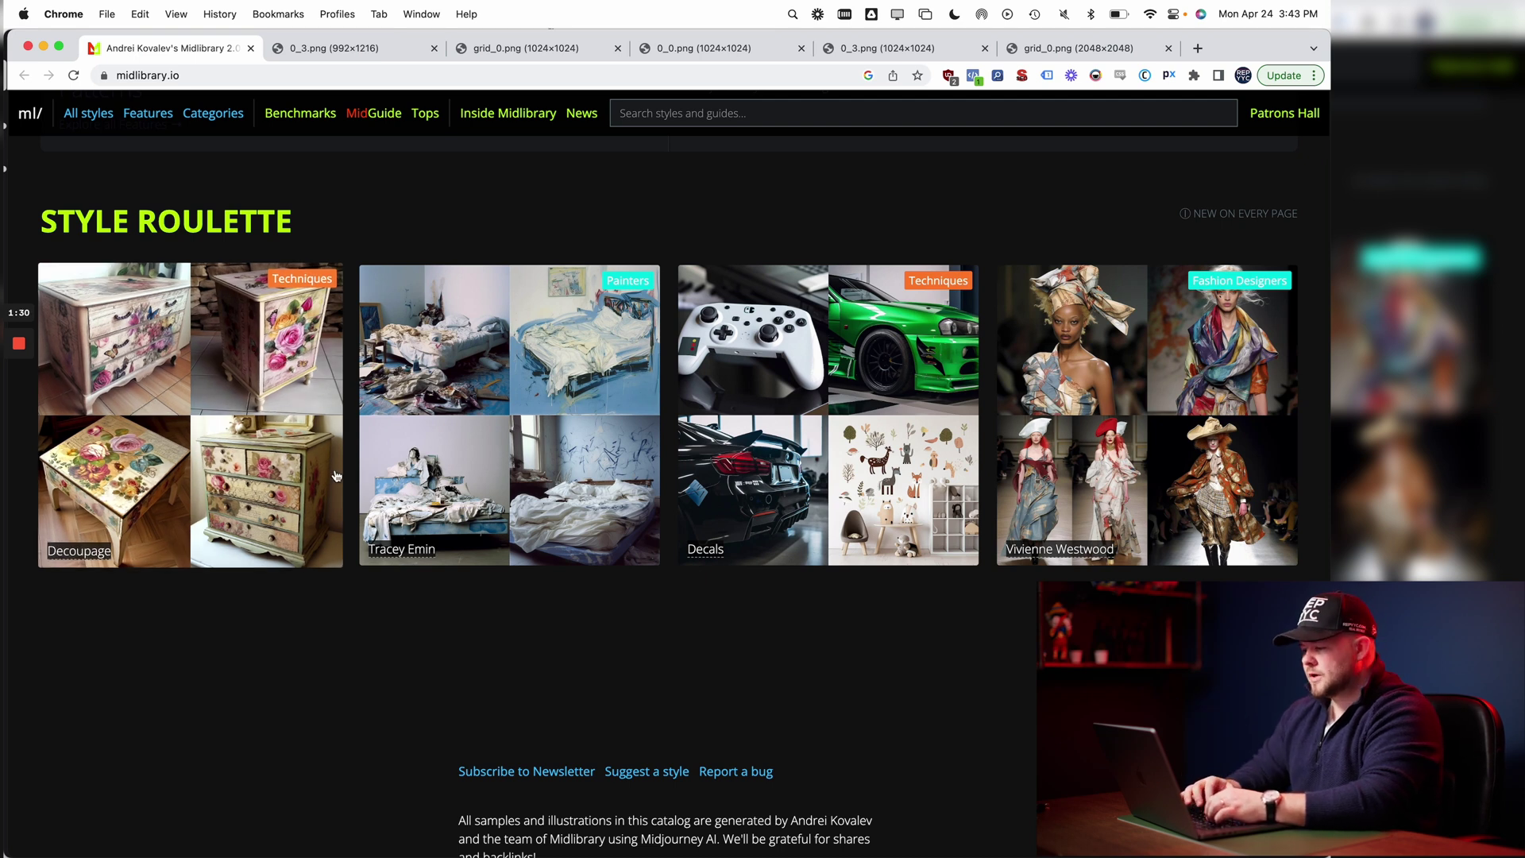
{"action": "left_click", "coordinate": [324, 48]}
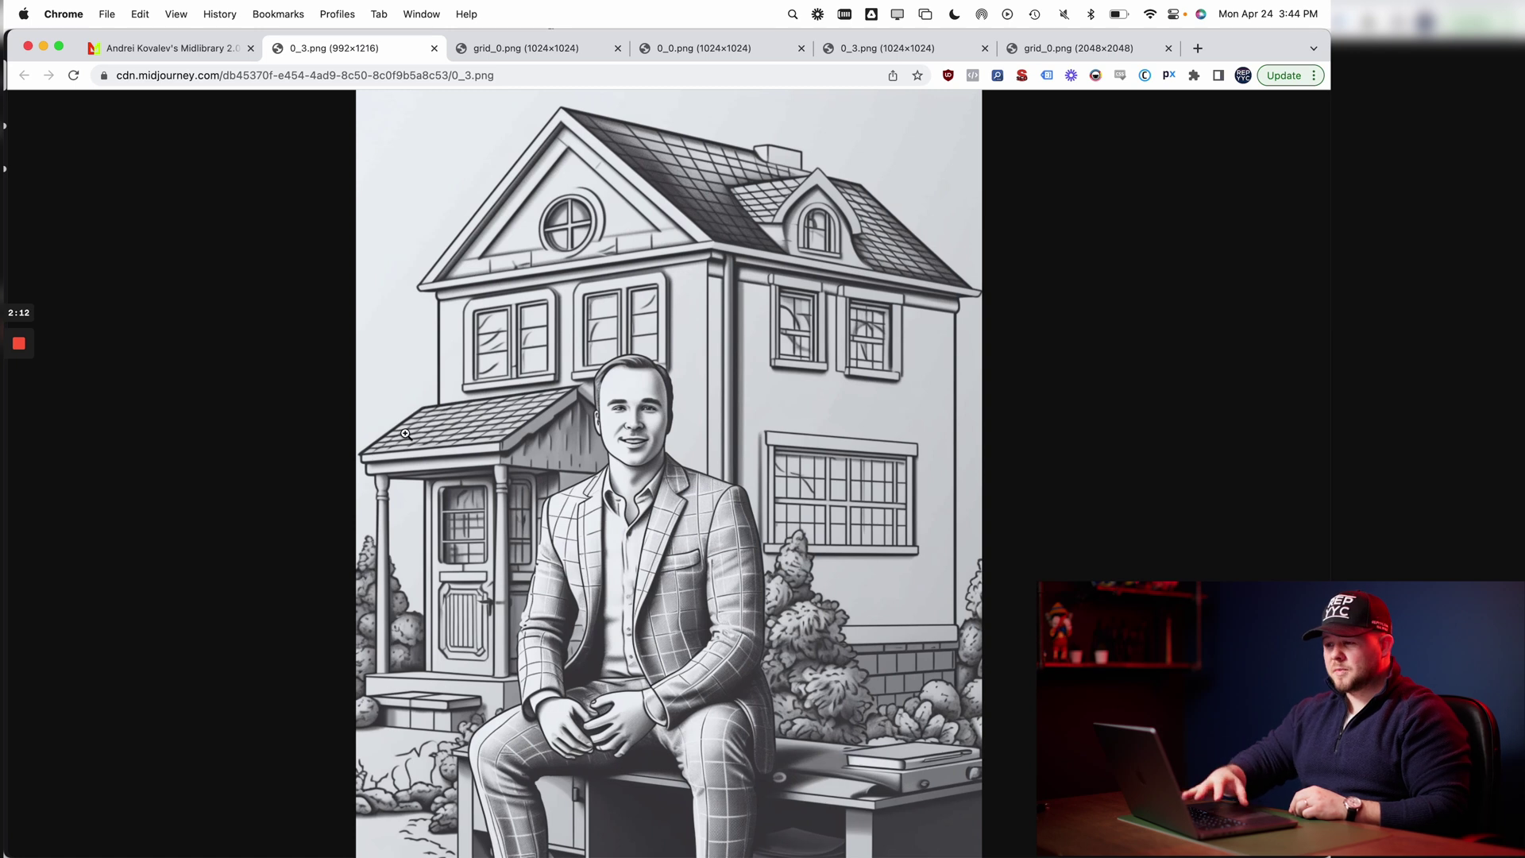
- Select the image address and look through the house images, including the grid_0.png infographic
{"action": "left_click", "coordinate": [479, 79]}
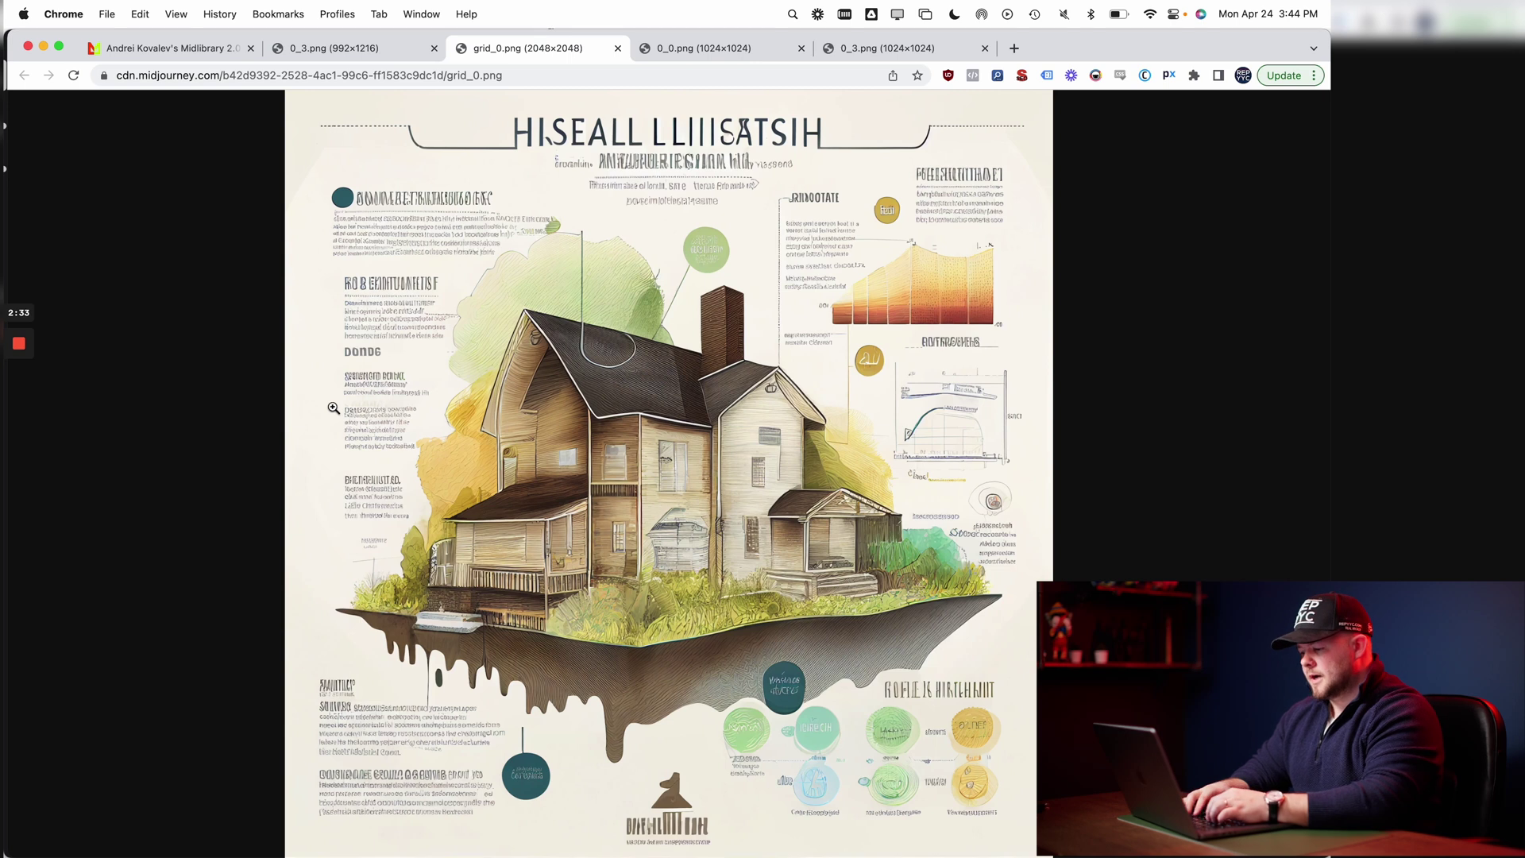
{"action": "scroll", "coordinate": [504, 564], "scroll_direction": "down", "scroll_amount": 1}
{"action": "scroll", "coordinate": [503, 564], "scroll_direction": "up", "scroll_amount": 1}
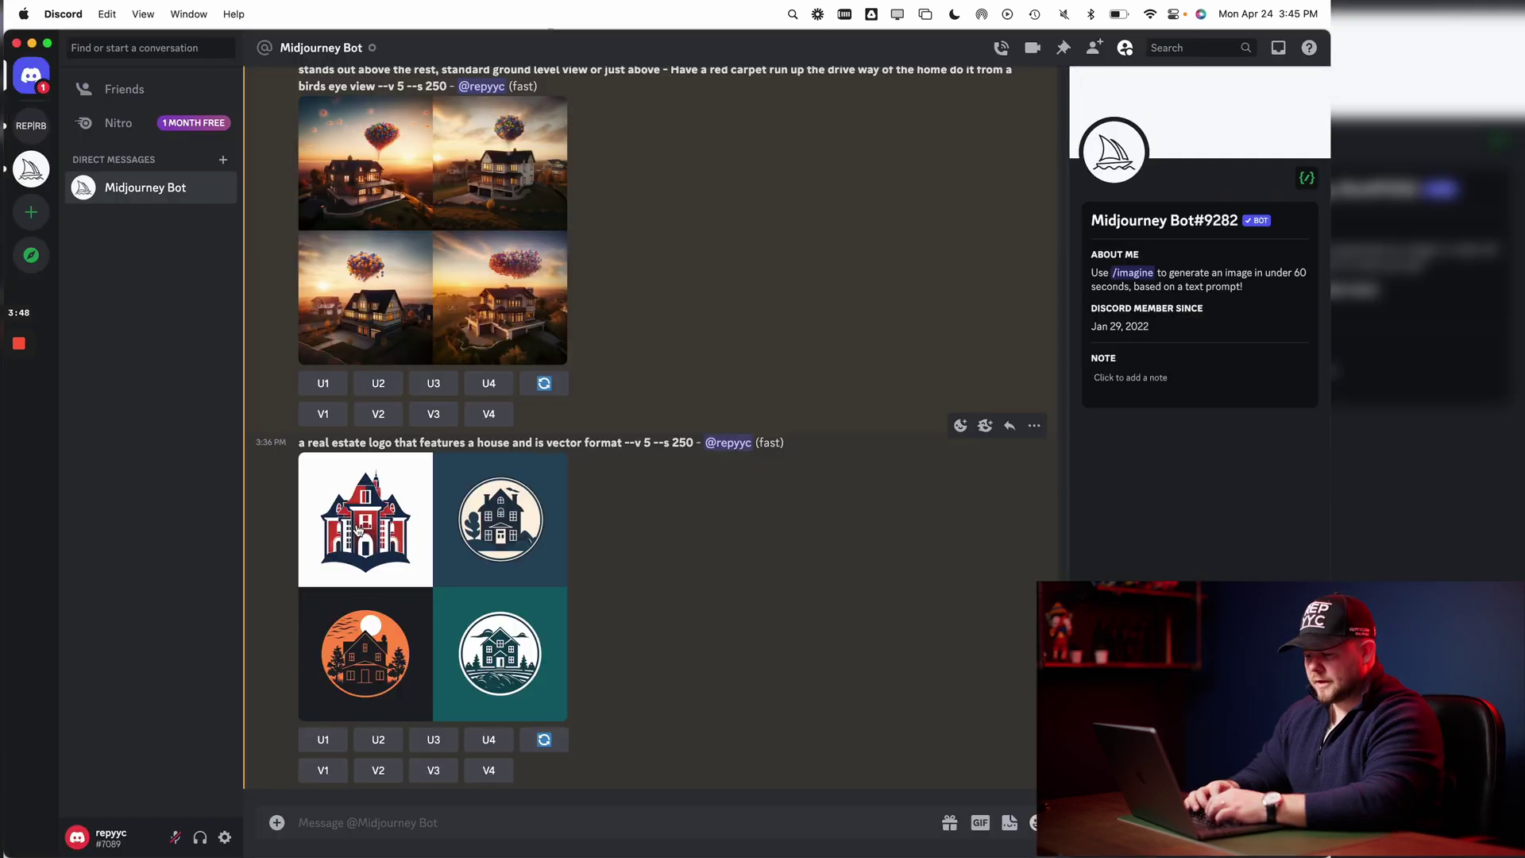
- View the real estate logo grid, then send /imagine 'create me a render of a futuristic 7-eleven'
{"action": "left_click", "coordinate": [358, 531]}
{"action": "left_click", "coordinate": [236, 584]}
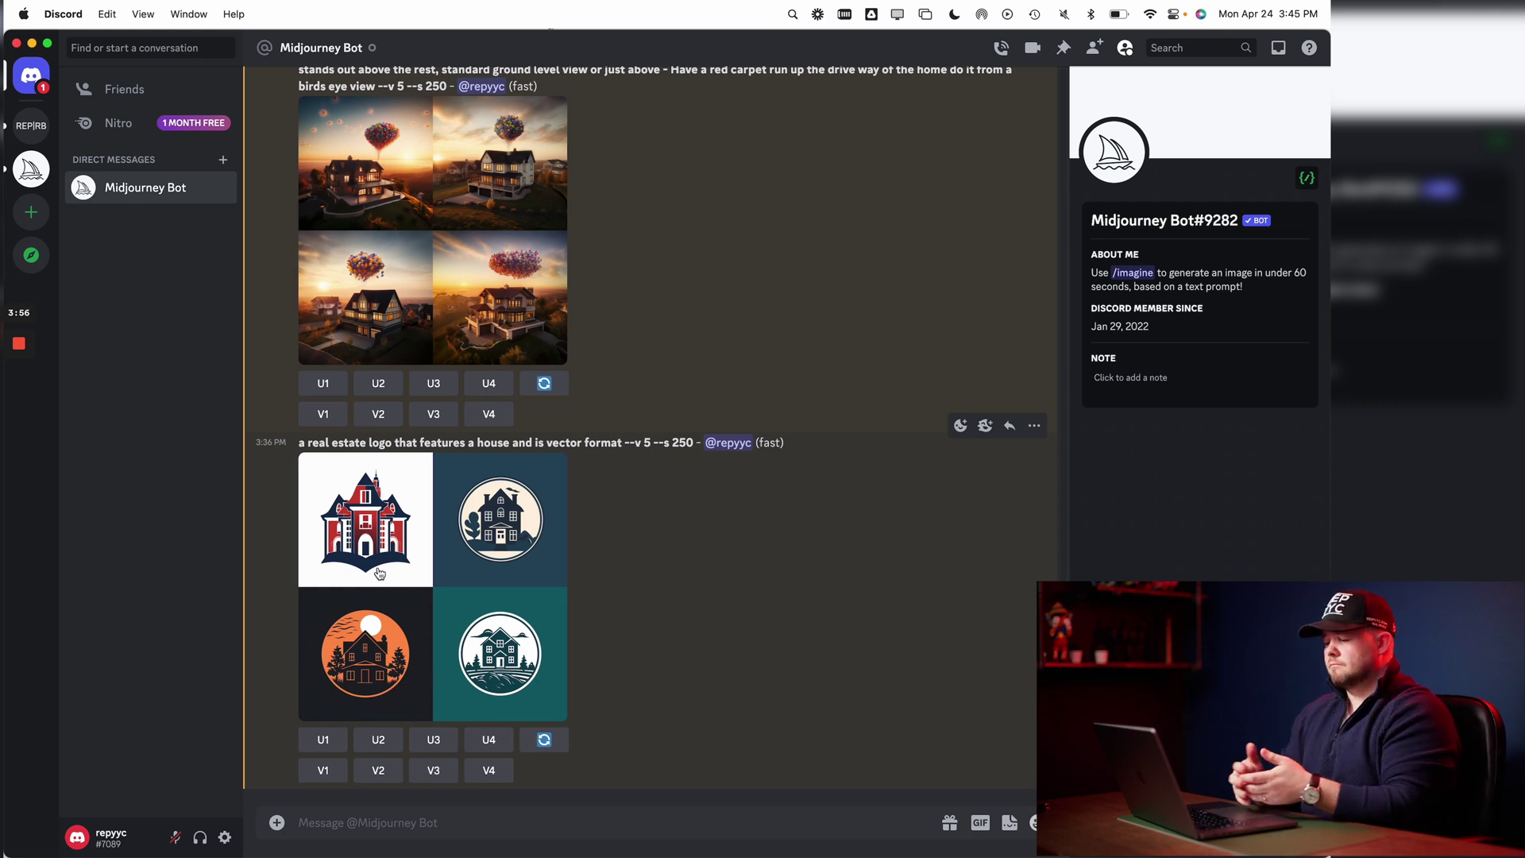
{"action": "type", "text": "/imagi"}
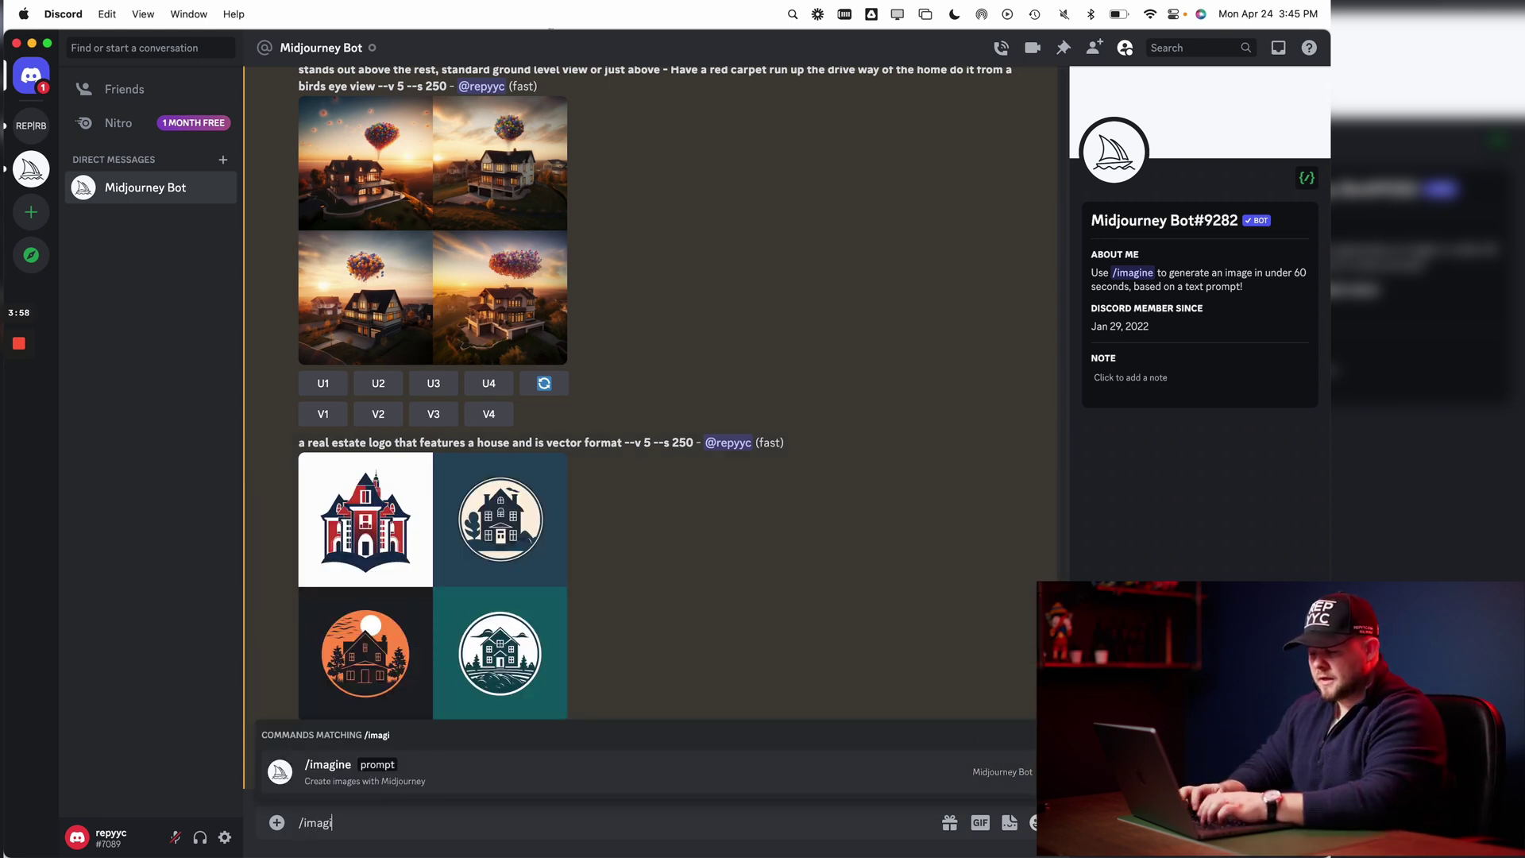
{"action": "key", "text": "Tab"}
{"action": "type", "text": "create me a render of a"}
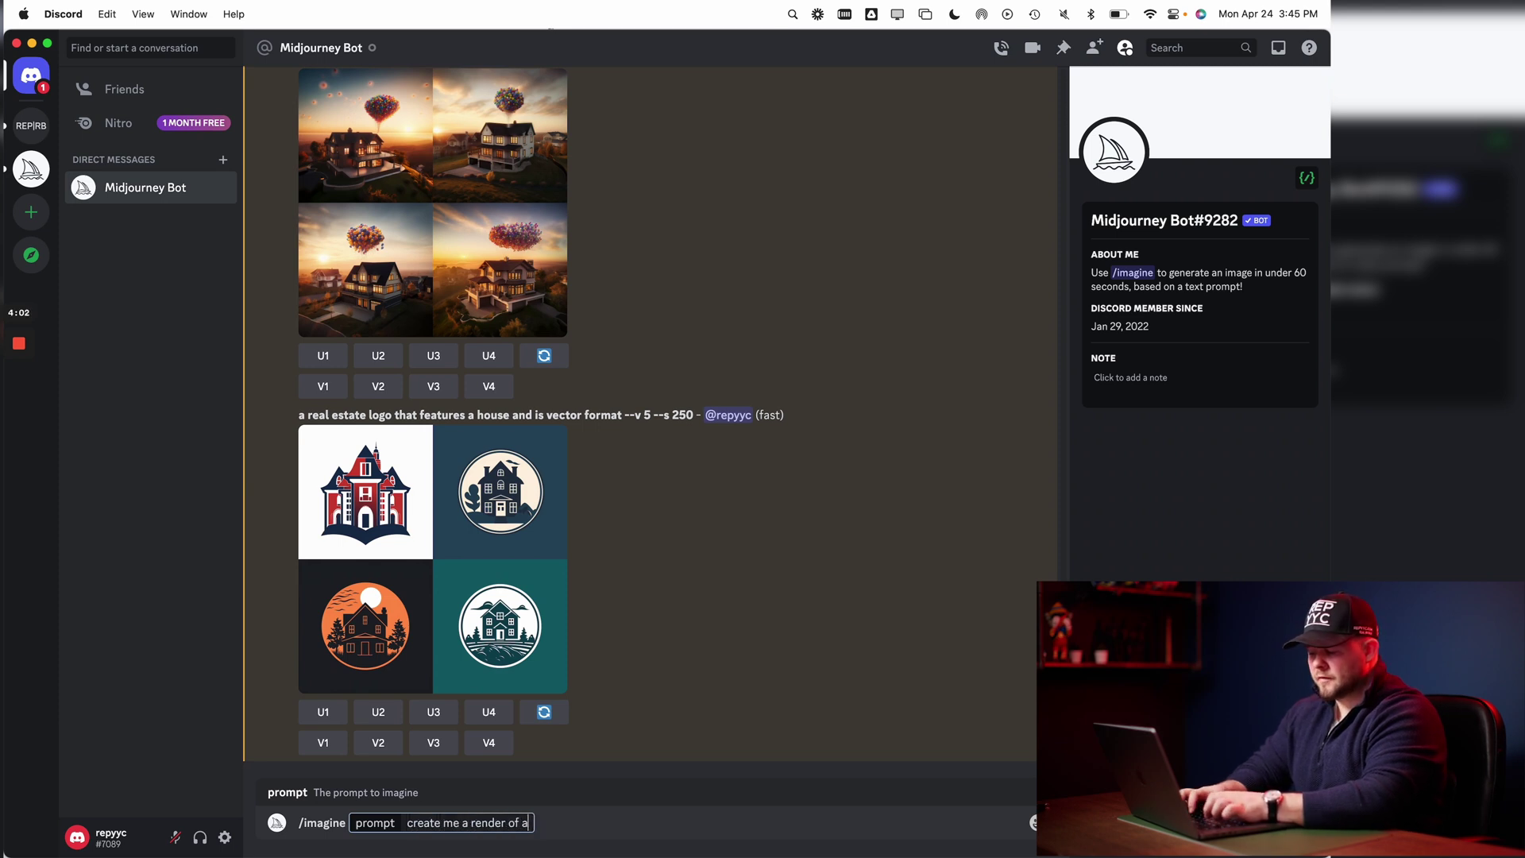
{"action": "type", "text": " futuristic"}
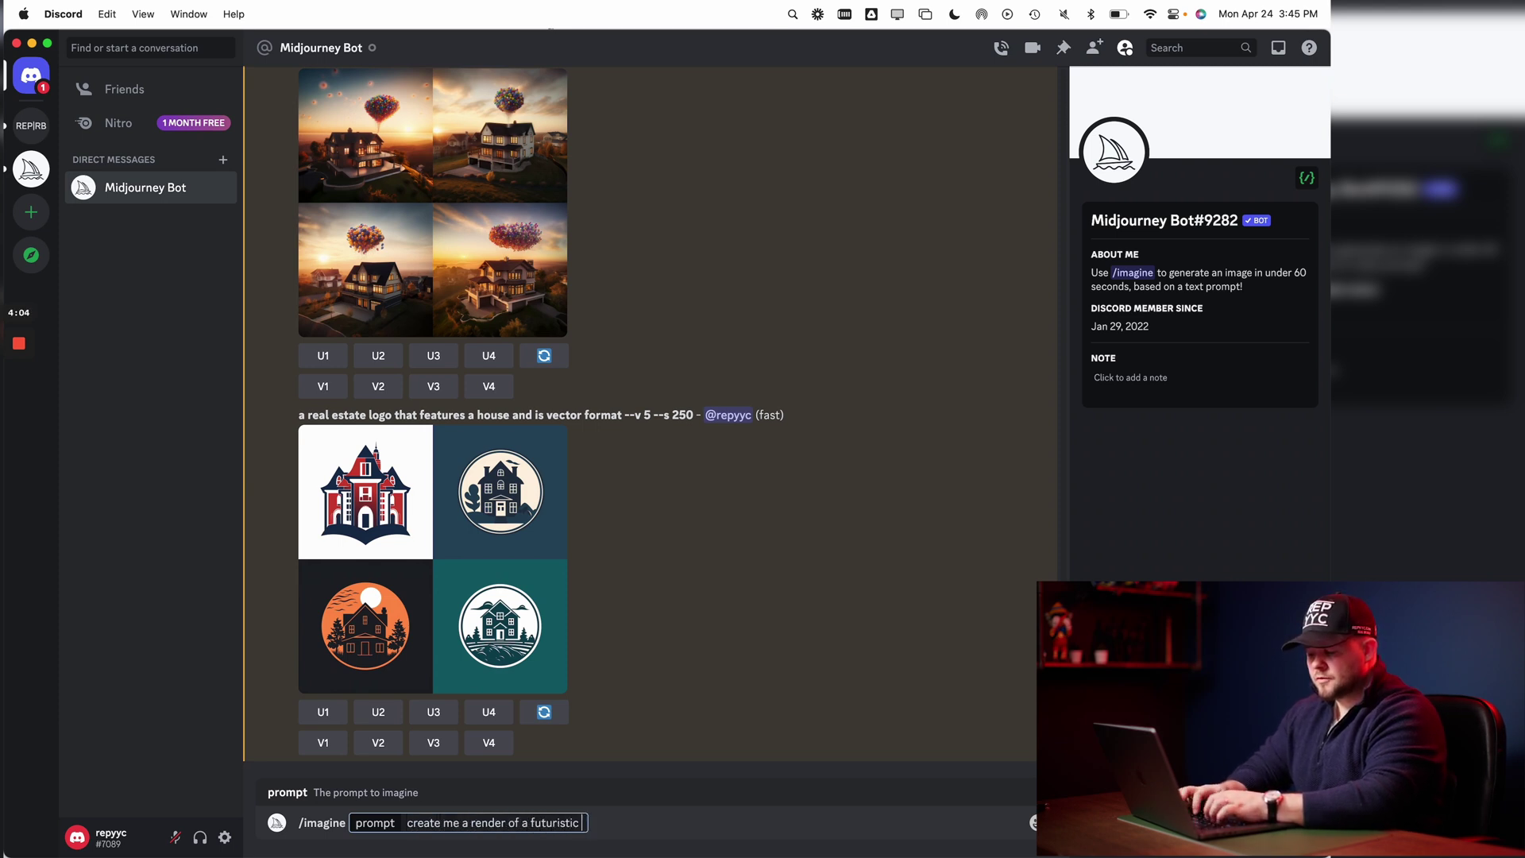
{"action": "type", "text": " 7-eleven"}
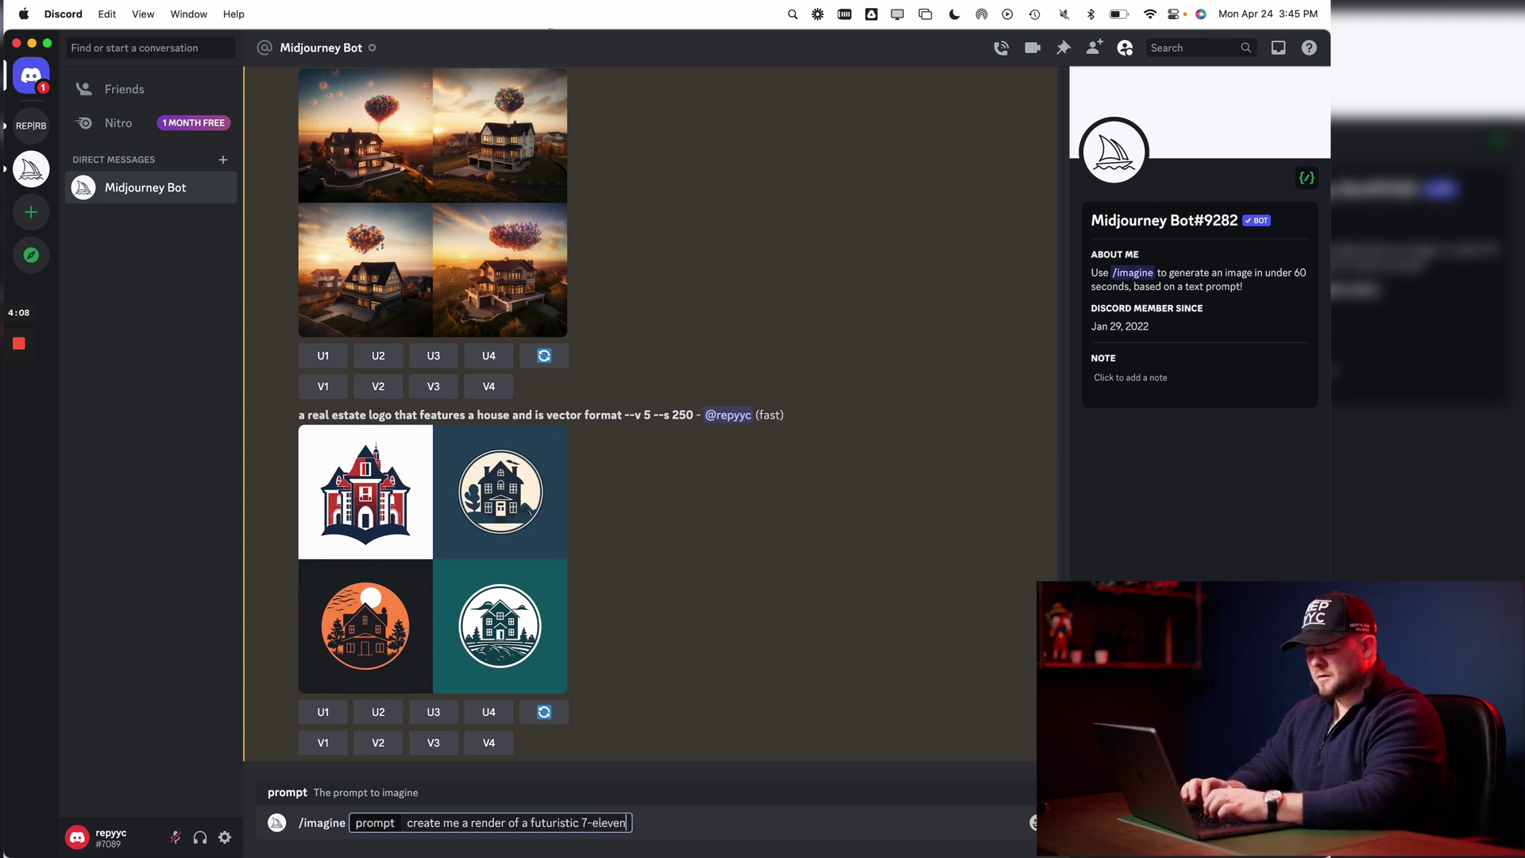
{"action": "key", "text": "Return"}
- Enlarge the finished futuristic green-and-red 7-Eleven render grid to inspect it, then close the viewer
{"action": "left_click", "coordinate": [389, 537]}
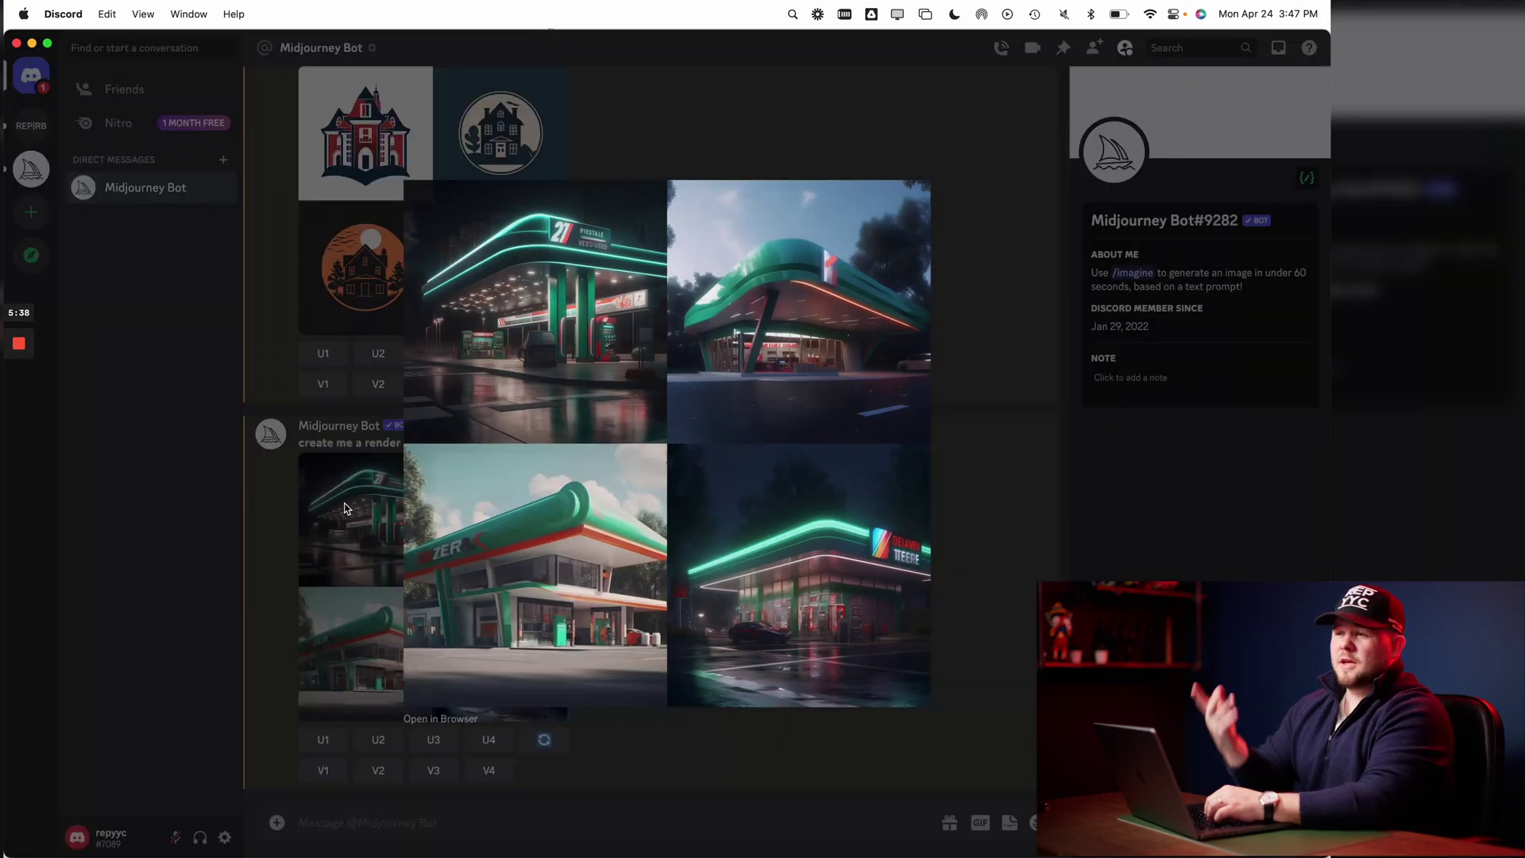
{"action": "left_click", "coordinate": [344, 506]}
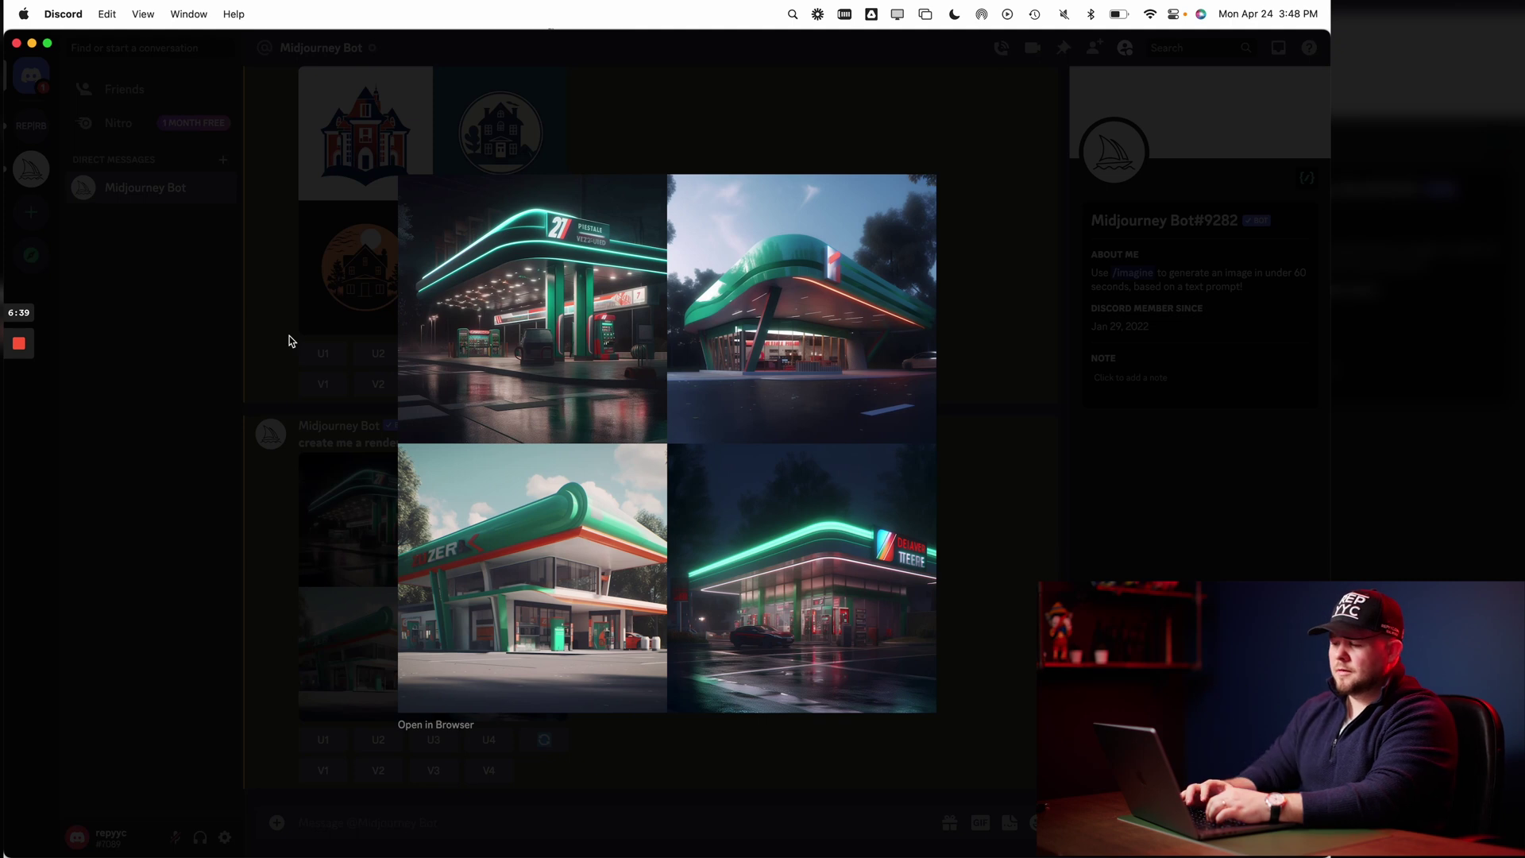
{"action": "left_click", "coordinate": [329, 400]}
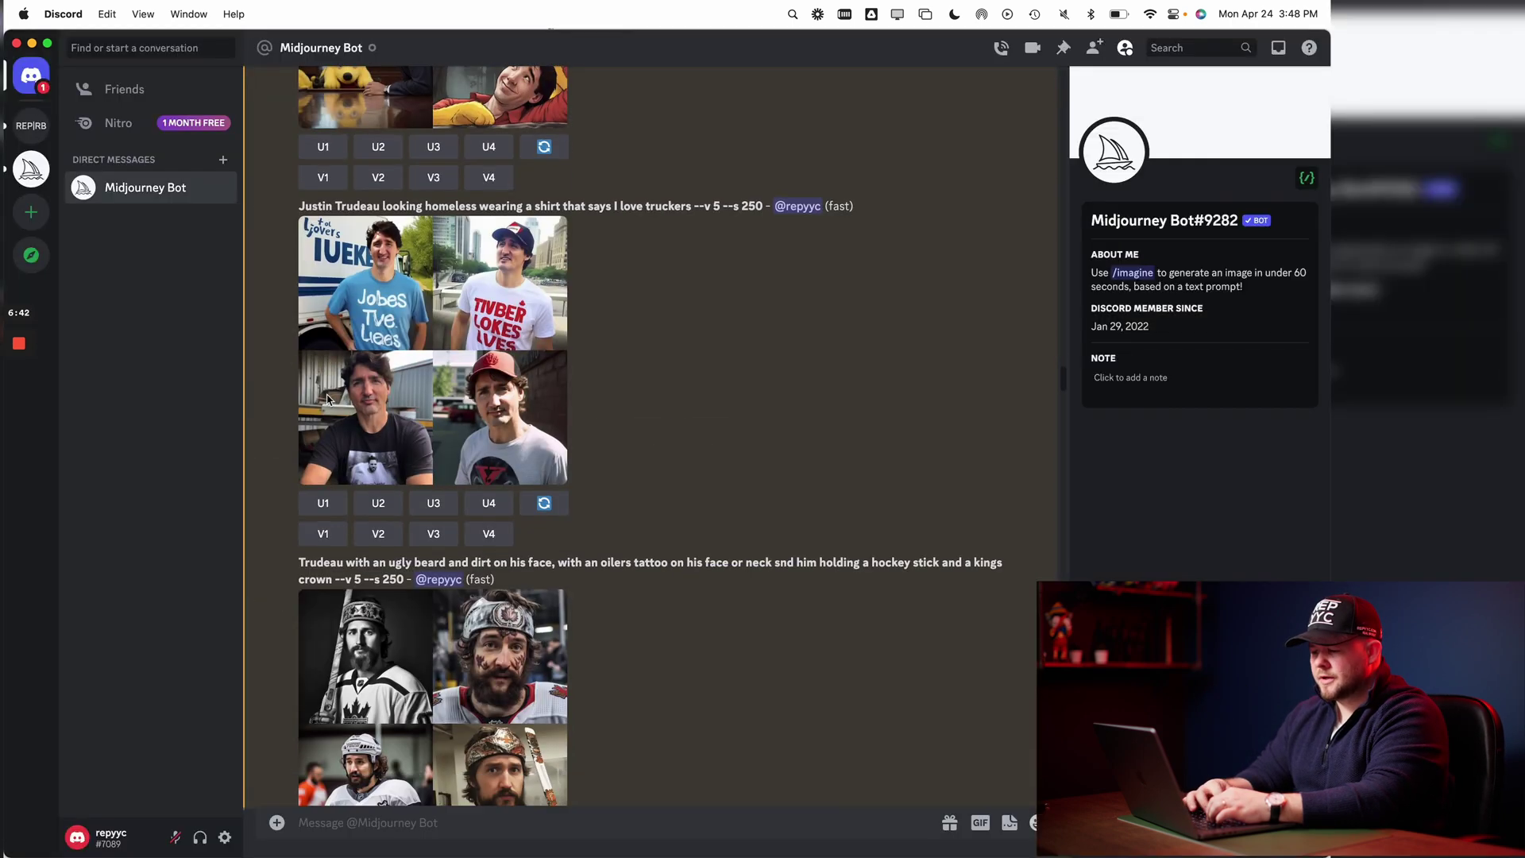